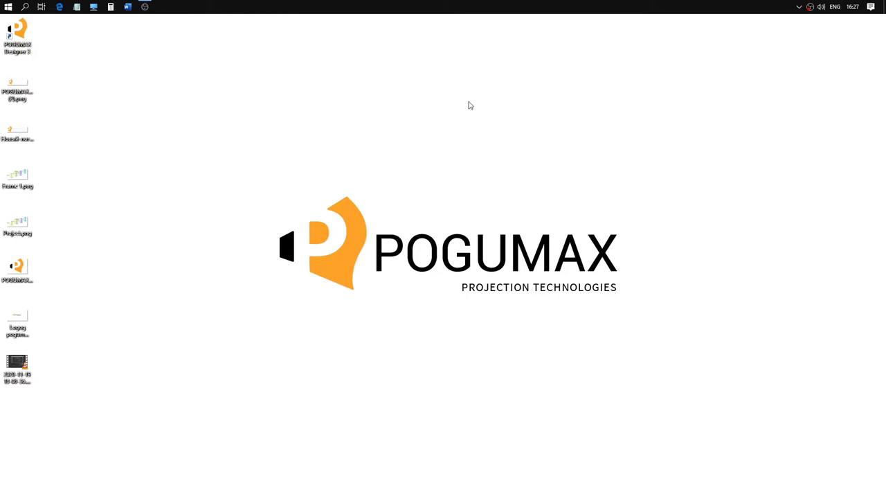
- Launch POGUMAX Designer 3 and open the options for creating areas
{"action": "double_click", "coordinate": [19, 48]}
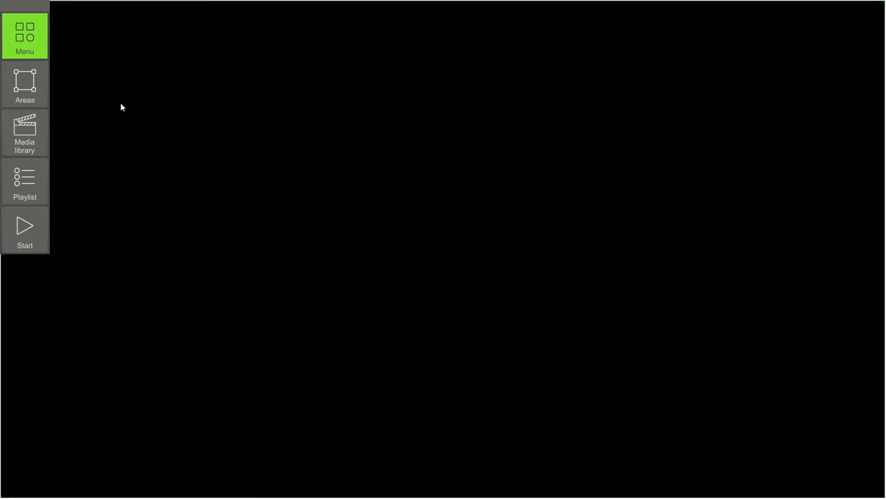
{"action": "left_click", "coordinate": [34, 87]}
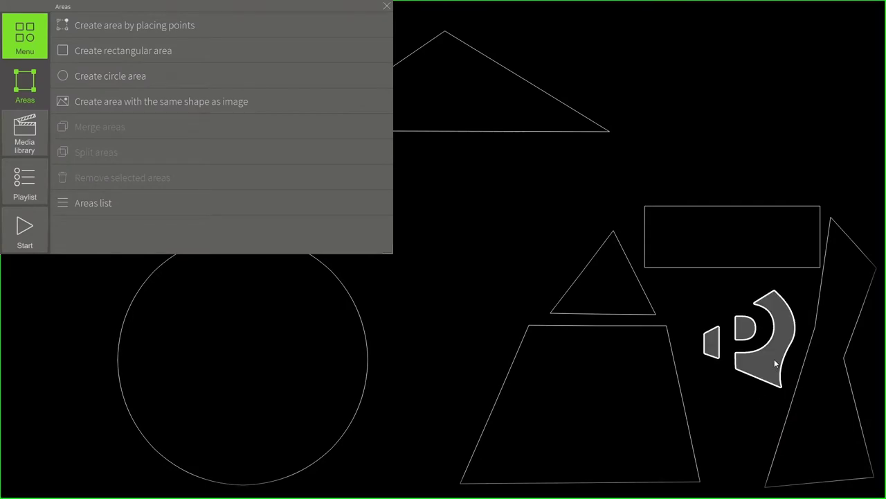
- Move the logo-shaped area slightly left and down, save it, and shift the rectangle above it slightly left and up
{"action": "left_click", "coordinate": [775, 363]}
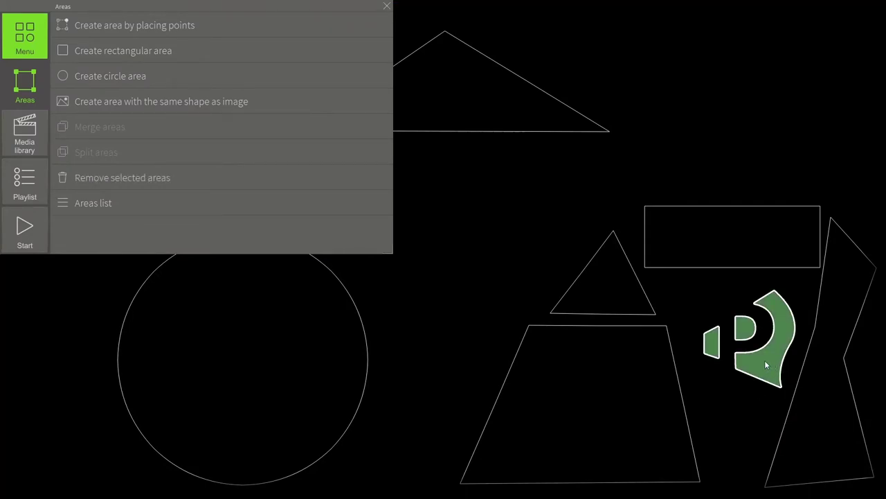
{"action": "double_click", "coordinate": [766, 363]}
{"action": "left_click_drag", "start_coordinate": [776, 357], "coordinate": [762, 366]}
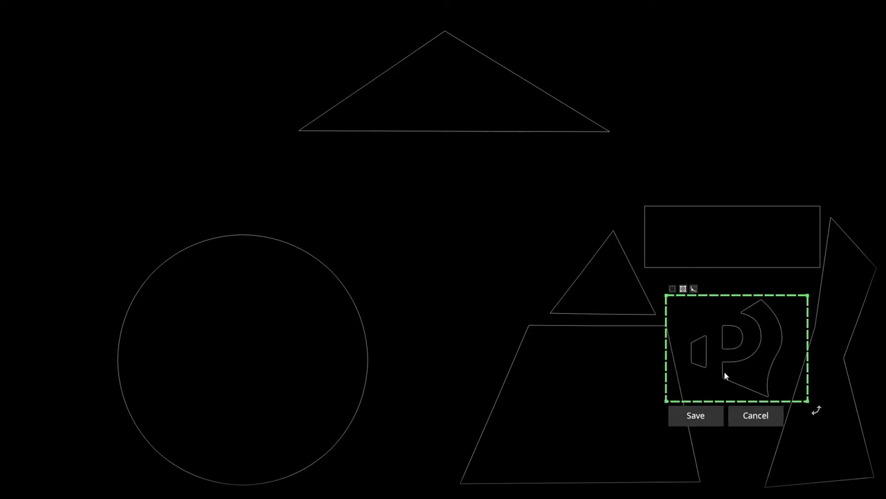
{"action": "left_click", "coordinate": [698, 415]}
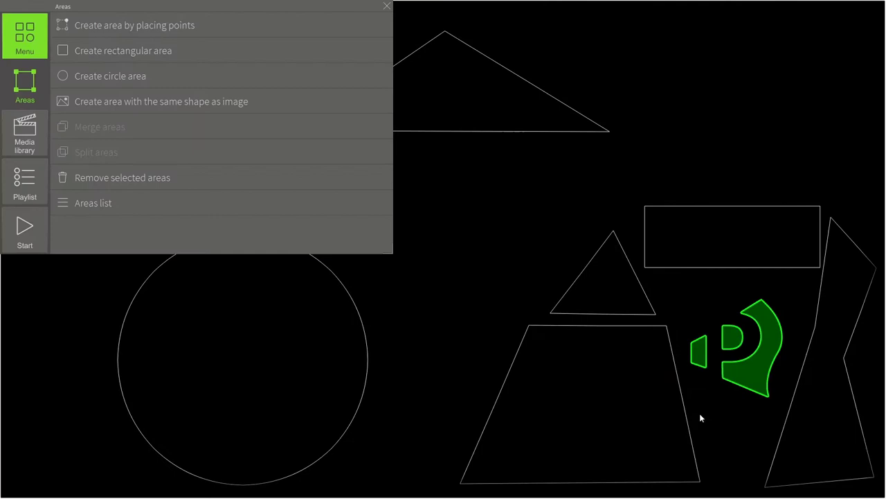
{"action": "left_click", "coordinate": [734, 266]}
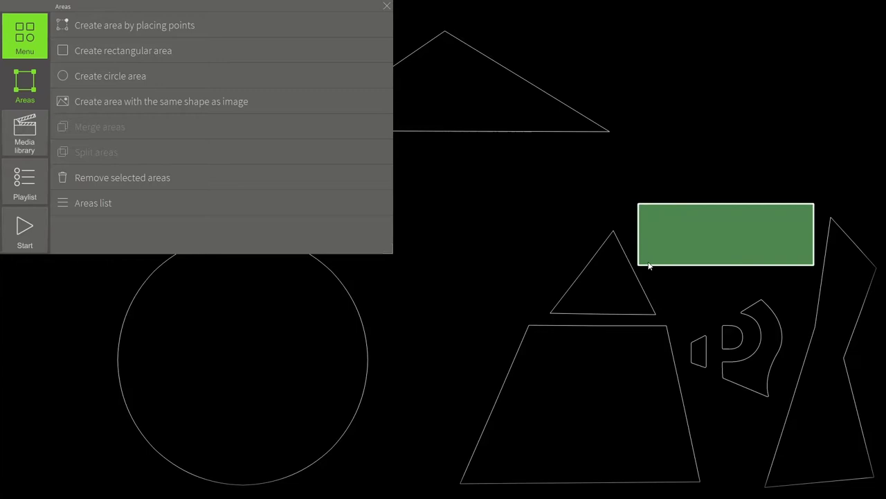
- Merge the rectangle, small triangle, trapezoid, logo and irregular polygon as Area 2 with Area 2's files, and save the merged area slightly higher
{"action": "left_click", "coordinate": [657, 237]}
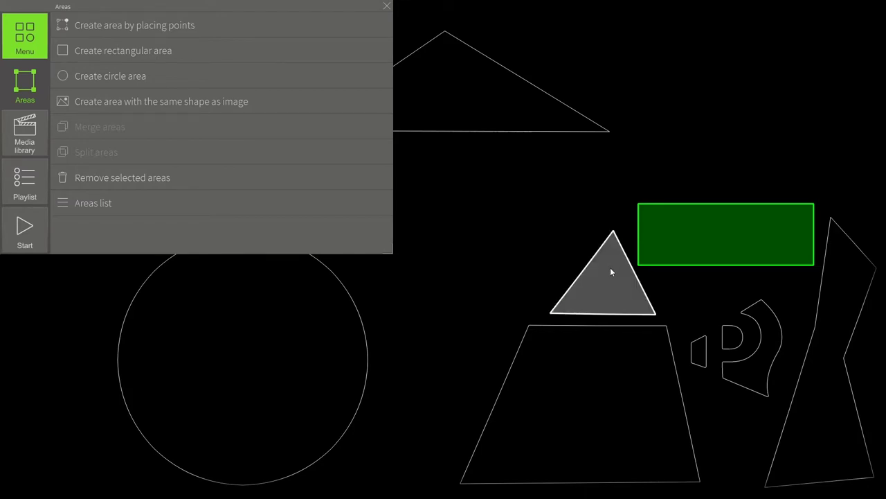
{"action": "left_click", "coordinate": [610, 271]}
{"action": "left_click", "coordinate": [603, 374]}
{"action": "left_click", "coordinate": [699, 352]}
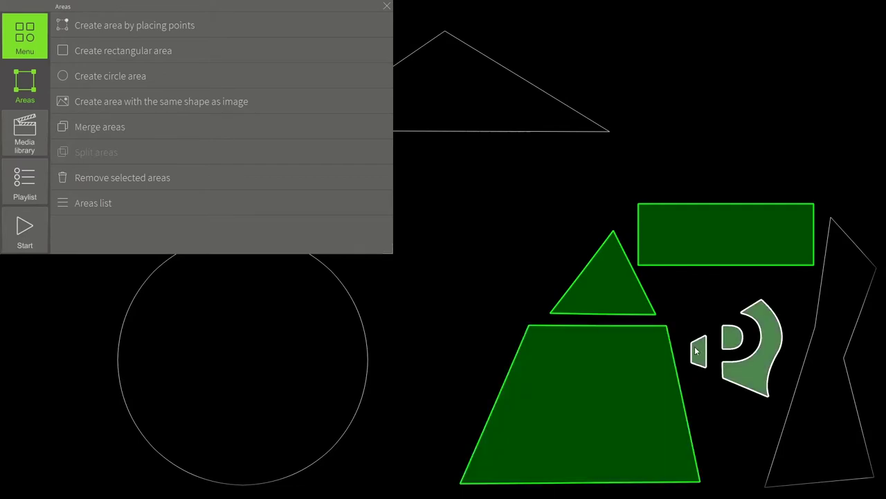
{"action": "left_click", "coordinate": [814, 371]}
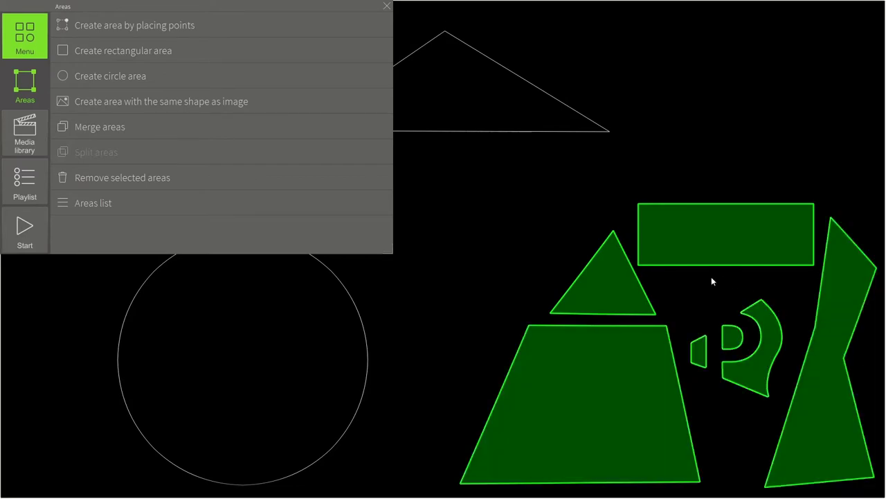
{"action": "left_click", "coordinate": [128, 126]}
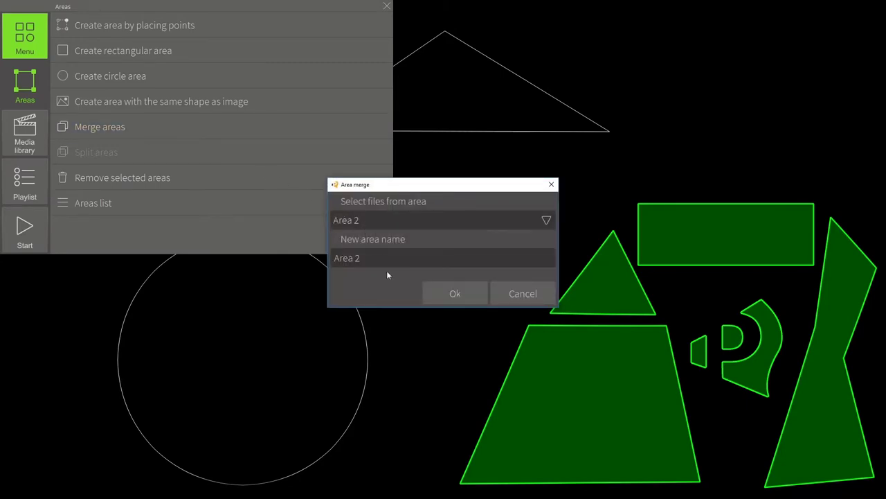
{"action": "left_click", "coordinate": [481, 296]}
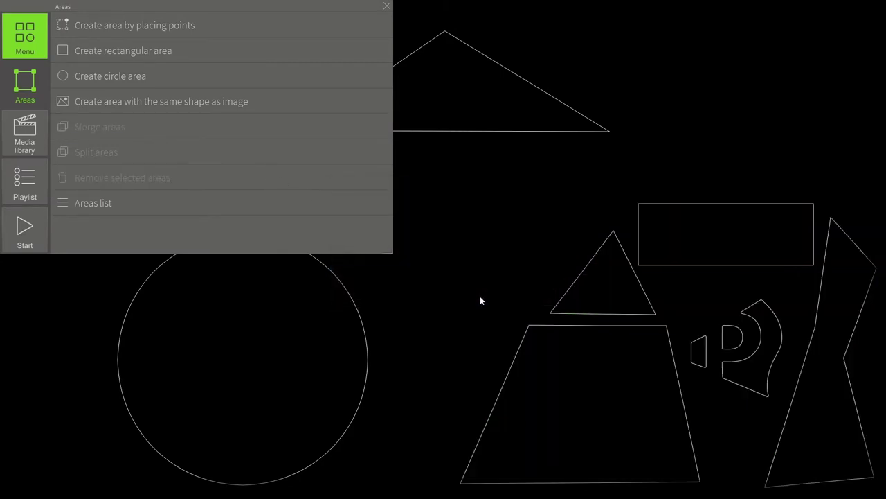
{"action": "left_click", "coordinate": [644, 359]}
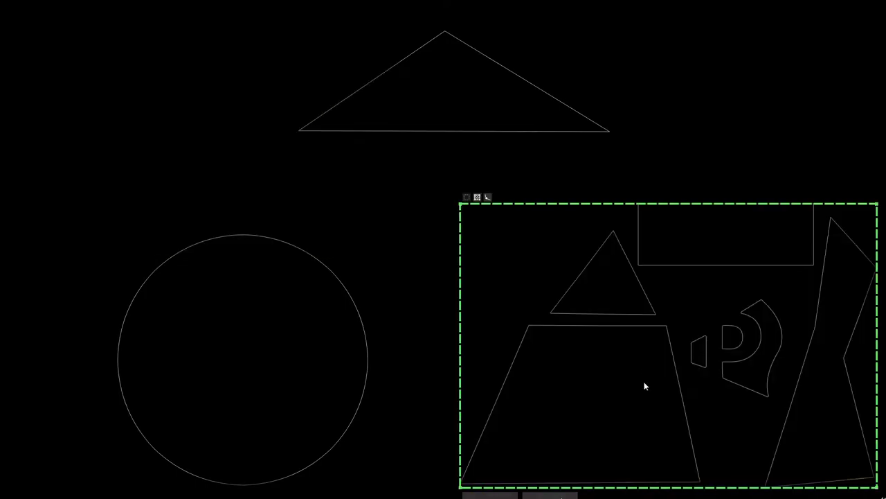
{"action": "left_click", "coordinate": [488, 494]}
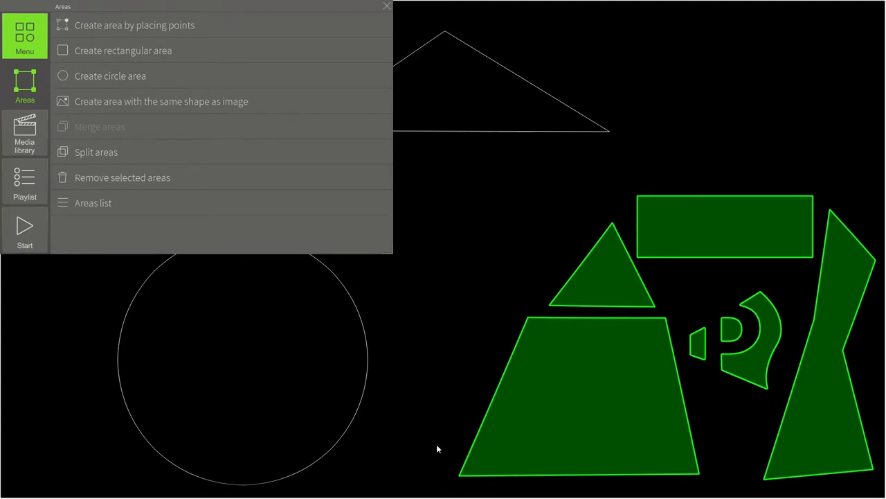
- Add the Space travel animation from the Space category to the merged area
{"action": "left_click", "coordinate": [25, 139]}
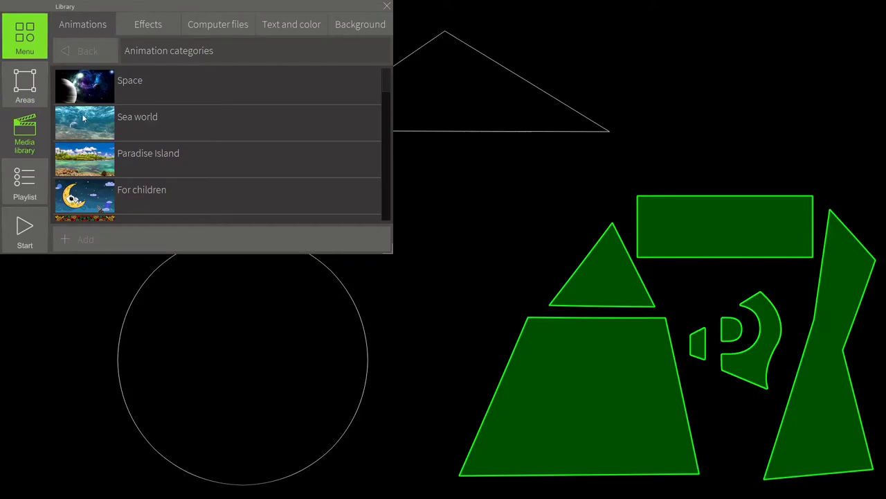
{"action": "left_click", "coordinate": [194, 89]}
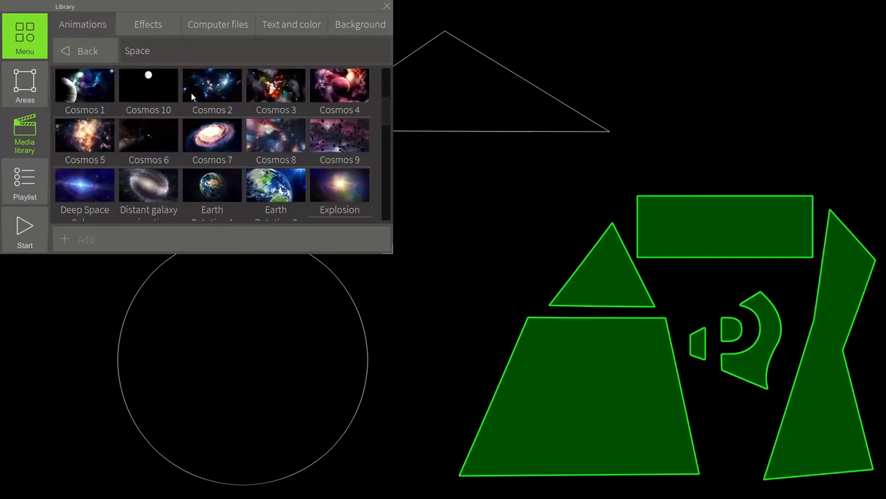
{"action": "scroll", "coordinate": [191, 95], "scroll_direction": "down", "scroll_amount": 6}
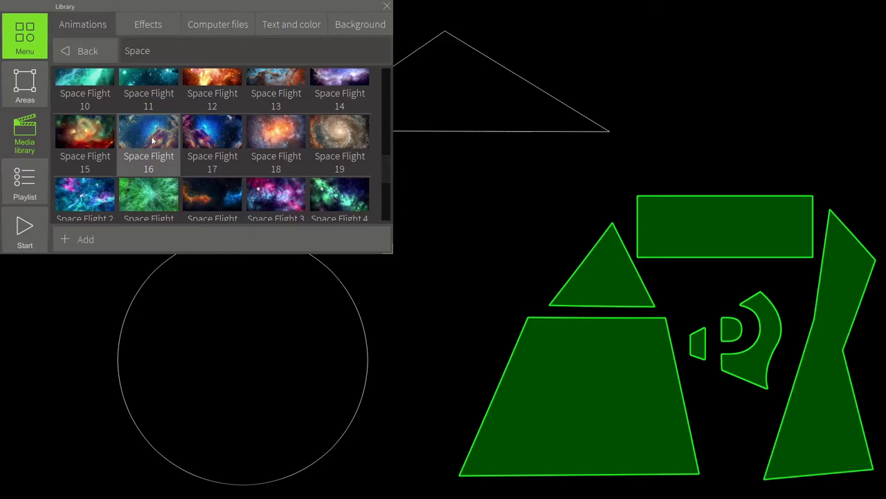
{"action": "scroll", "coordinate": [155, 140], "scroll_direction": "down", "scroll_amount": 3}
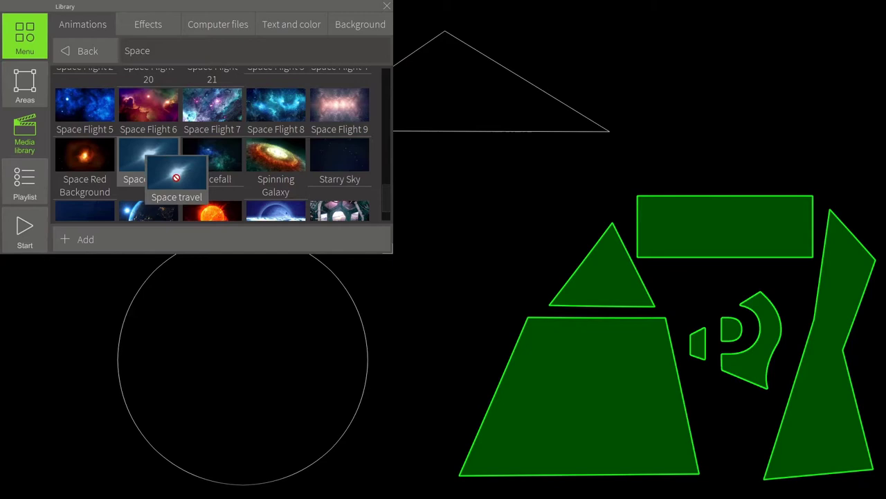
{"action": "left_click_drag", "start_coordinate": [176, 178], "coordinate": [400, 262]}
{"action": "left_click_drag", "start_coordinate": [544, 199], "coordinate": [689, 229]}
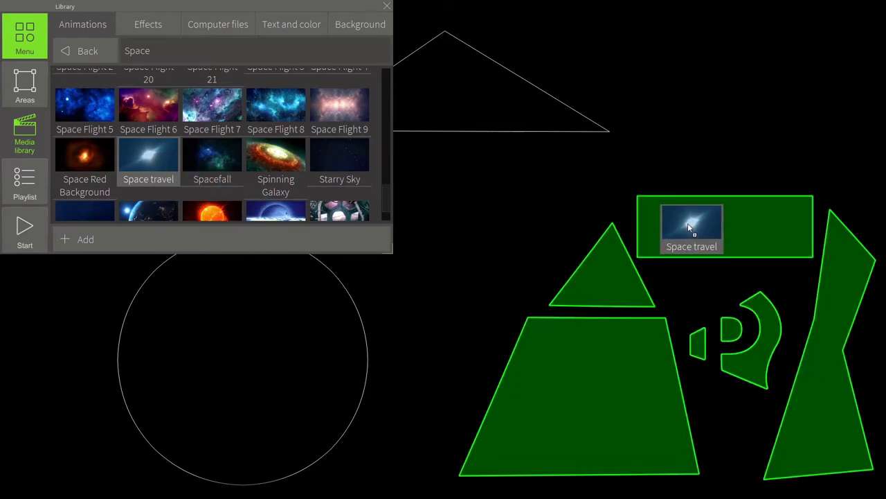
{"action": "left_click_drag", "start_coordinate": [688, 223], "coordinate": [688, 222]}
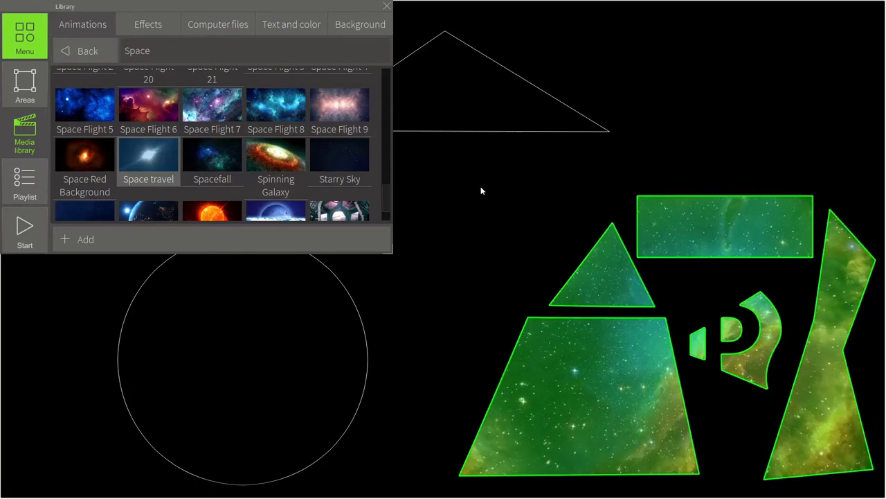
- Add the Underwater World animation from the Sea world category to the circle area
{"action": "left_click", "coordinate": [81, 49]}
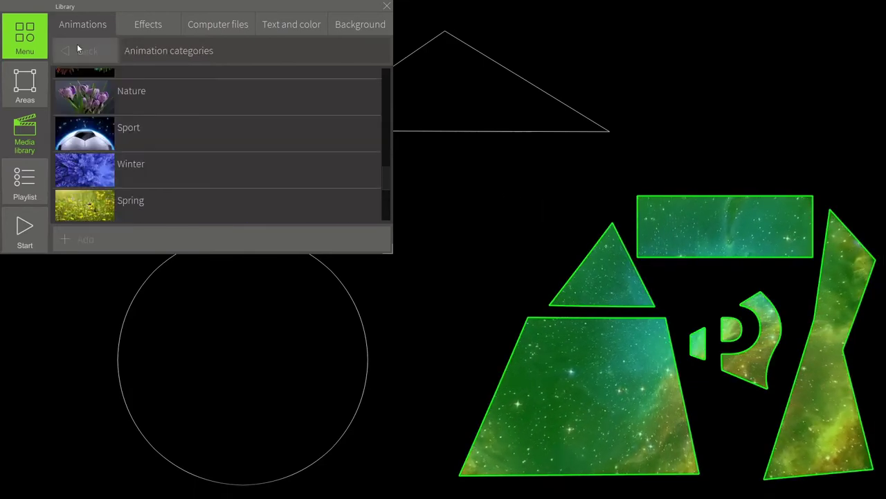
{"action": "scroll", "coordinate": [180, 145], "scroll_direction": "up", "scroll_amount": 6}
{"action": "scroll", "coordinate": [180, 141], "scroll_direction": "up", "scroll_amount": 8}
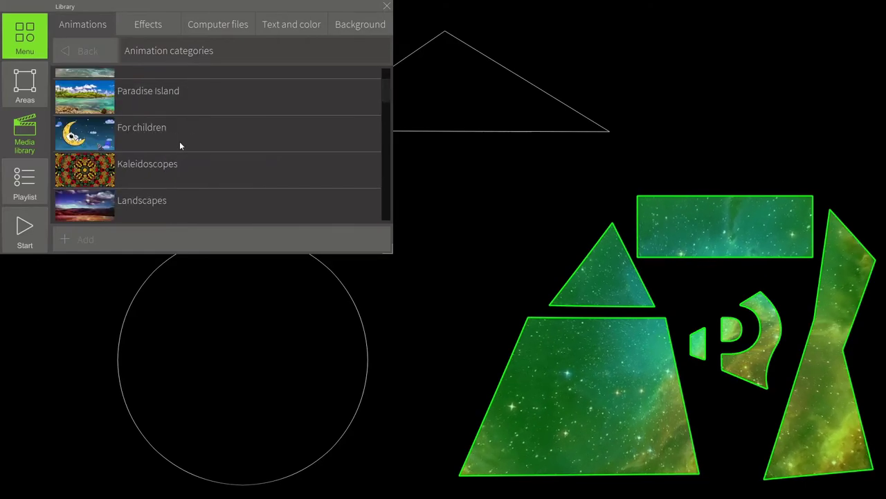
{"action": "left_click", "coordinate": [179, 140]}
{"action": "scroll", "coordinate": [175, 122], "scroll_direction": "down", "scroll_amount": 3}
{"action": "scroll", "coordinate": [161, 95], "scroll_direction": "down", "scroll_amount": 3}
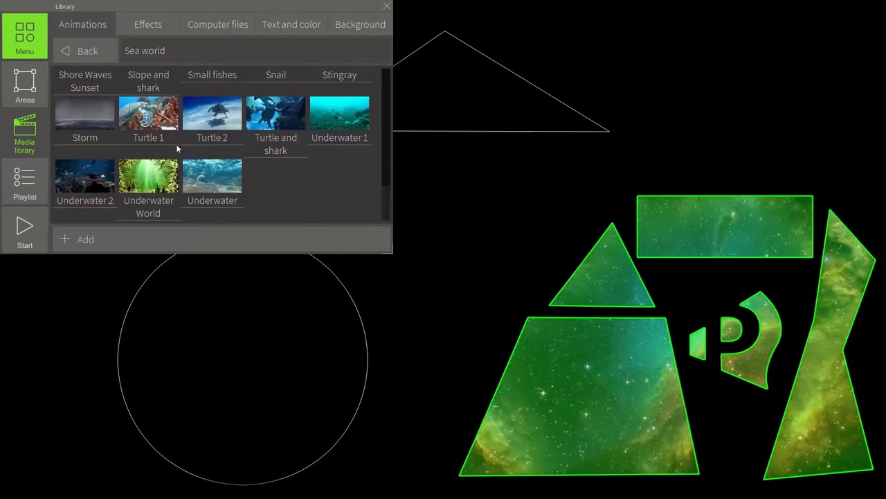
{"action": "left_click_drag", "start_coordinate": [148, 179], "coordinate": [230, 327]}
- Add the City TL 3 animation from the Cities category to the large triangle area
{"action": "left_click", "coordinate": [80, 50]}
{"action": "left_click", "coordinate": [135, 125]}
{"action": "scroll", "coordinate": [135, 125], "scroll_direction": "up", "scroll_amount": 4}
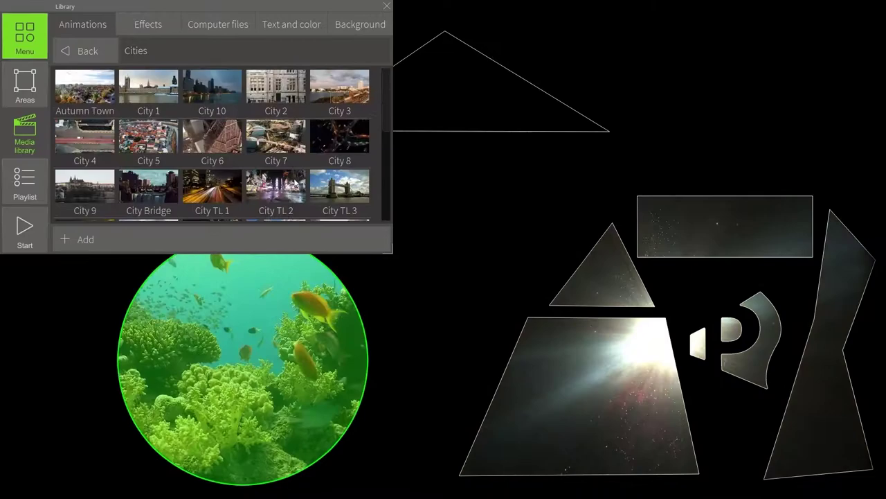
{"action": "left_click_drag", "start_coordinate": [340, 190], "coordinate": [421, 103]}
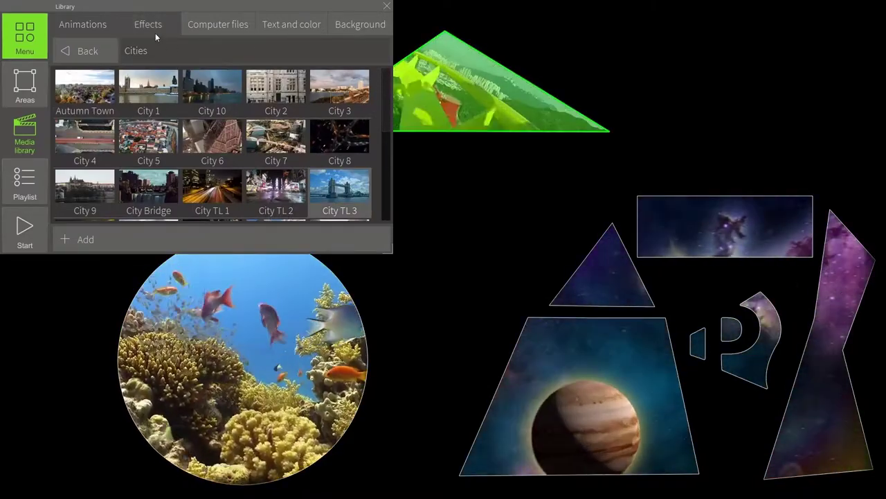
- Apply the Falling objects effect to the empty background around the areas and close the media library
{"action": "left_click", "coordinate": [151, 26]}
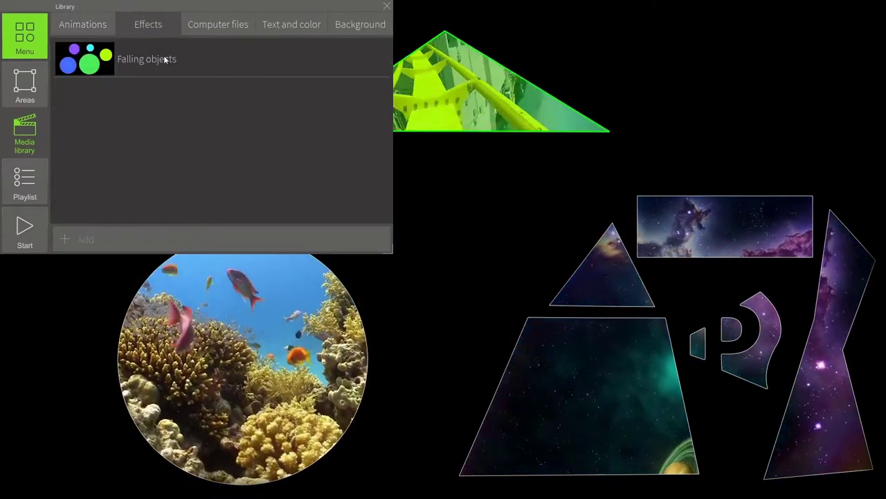
{"action": "left_click_drag", "start_coordinate": [156, 58], "coordinate": [477, 205]}
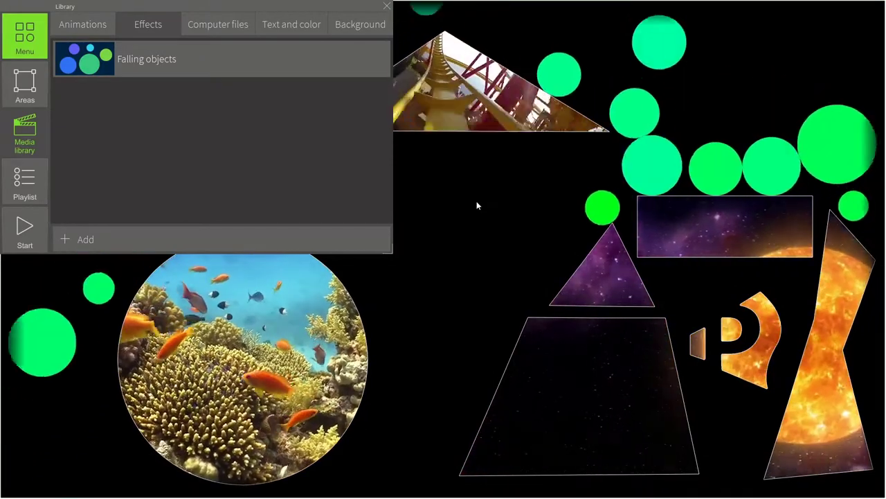
{"action": "left_click", "coordinate": [386, 7]}
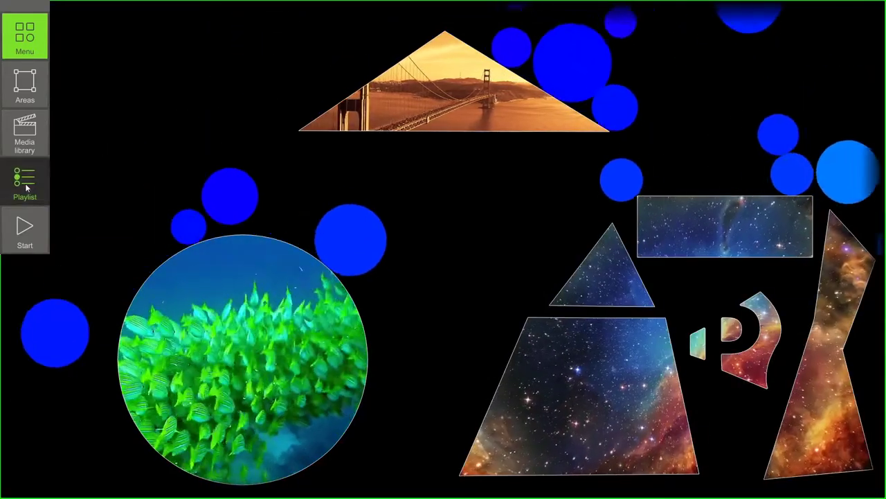
- Open the properties of the Switchback 1 animation in the large triangle's playlist
{"action": "left_click", "coordinate": [25, 182]}
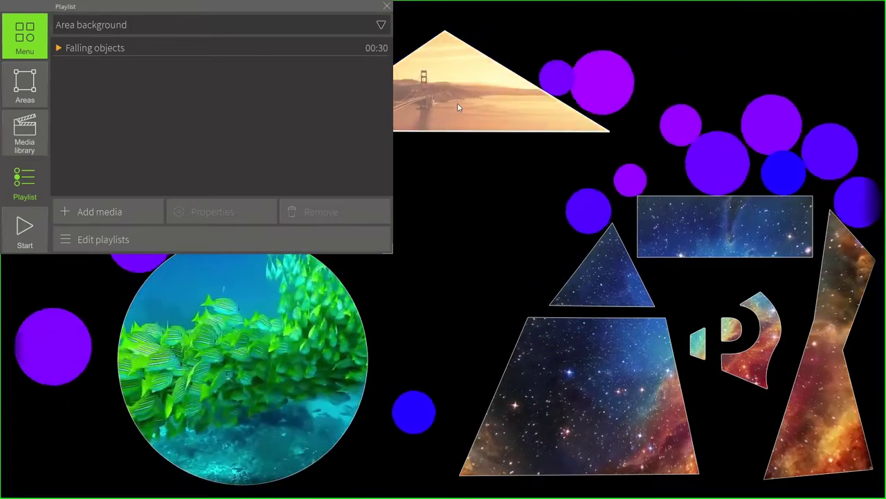
{"action": "left_click", "coordinate": [457, 106]}
{"action": "left_click", "coordinate": [157, 48]}
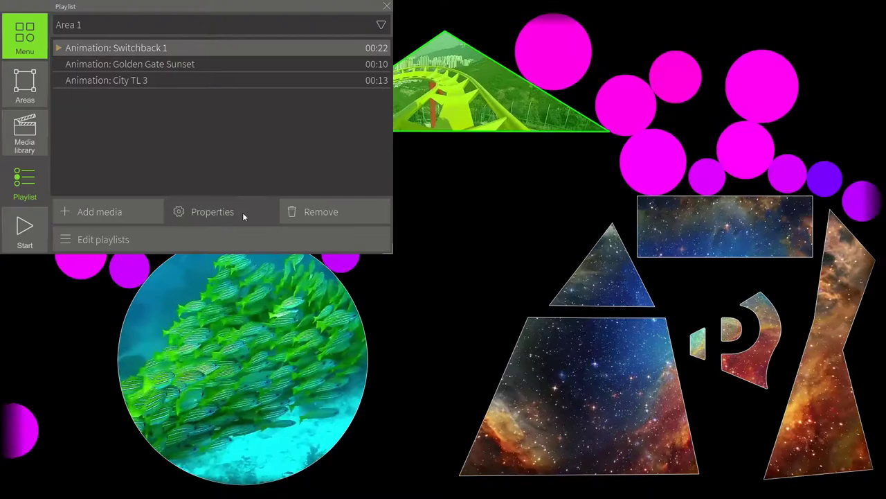
{"action": "left_click", "coordinate": [242, 212]}
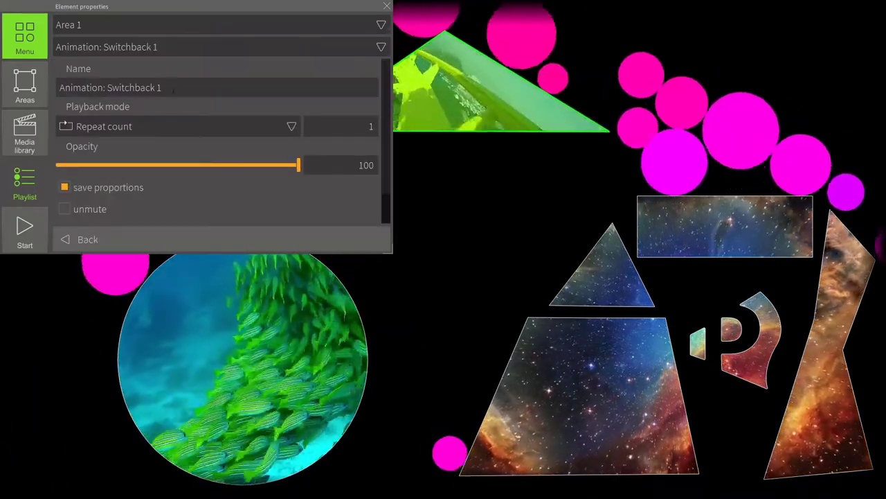
- Examine the Switchback 1 animation's name, playback mode choices, opacity and other element properties without changing them
{"action": "left_click", "coordinate": [180, 87]}
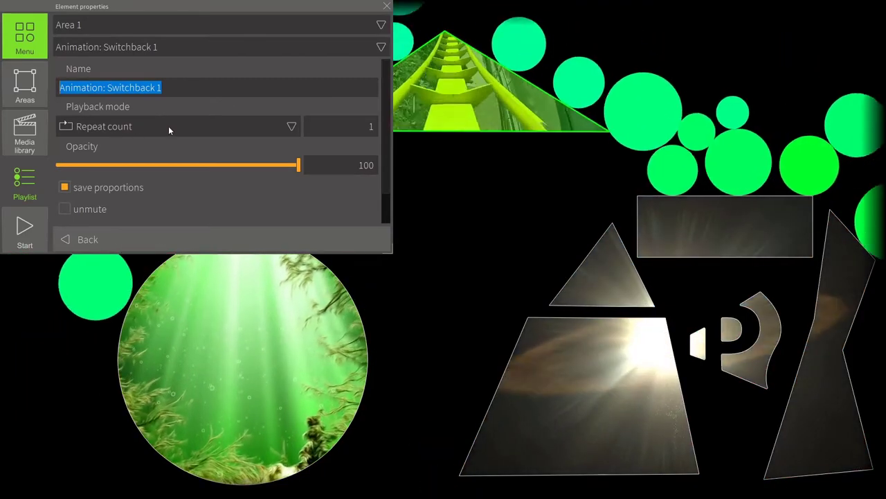
{"action": "left_click", "coordinate": [168, 126]}
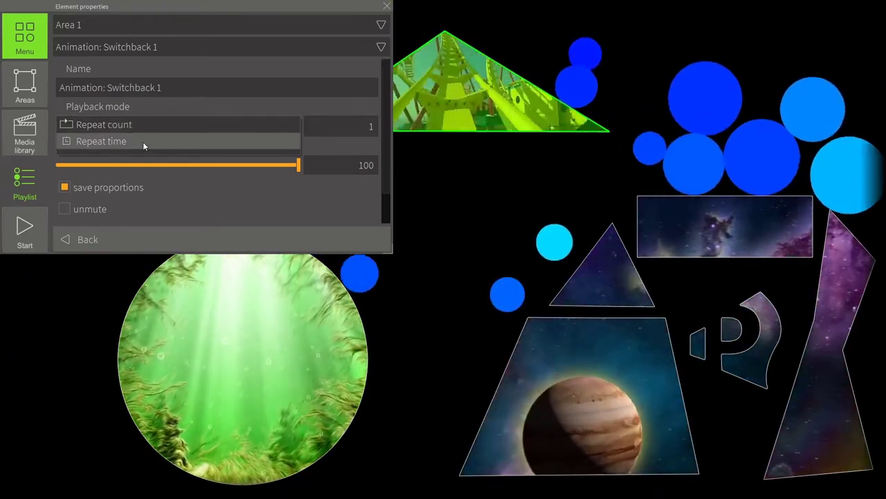
{"action": "left_click", "coordinate": [170, 102]}
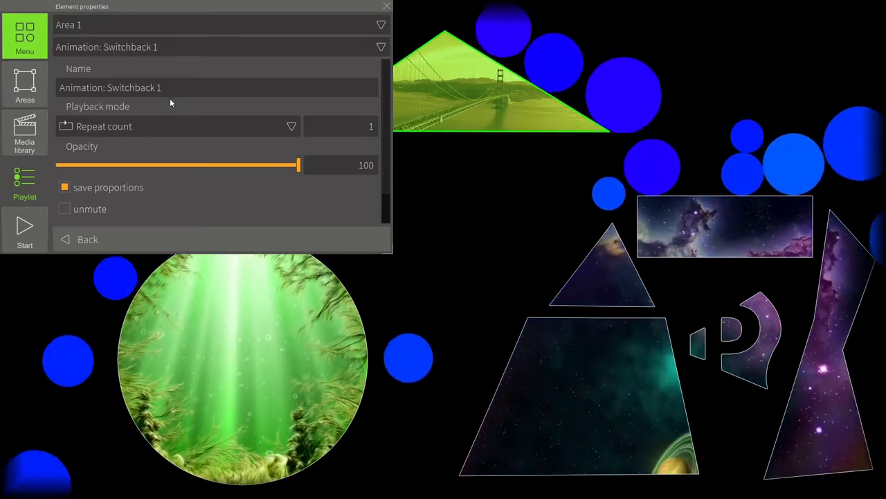
{"action": "mouse_move", "coordinate": [296, 169]}
{"action": "left_mouse_down"}
{"action": "mouse_move", "coordinate": [62, 167]}
{"action": "mouse_move", "coordinate": [298, 167]}
{"action": "left_mouse_up"}
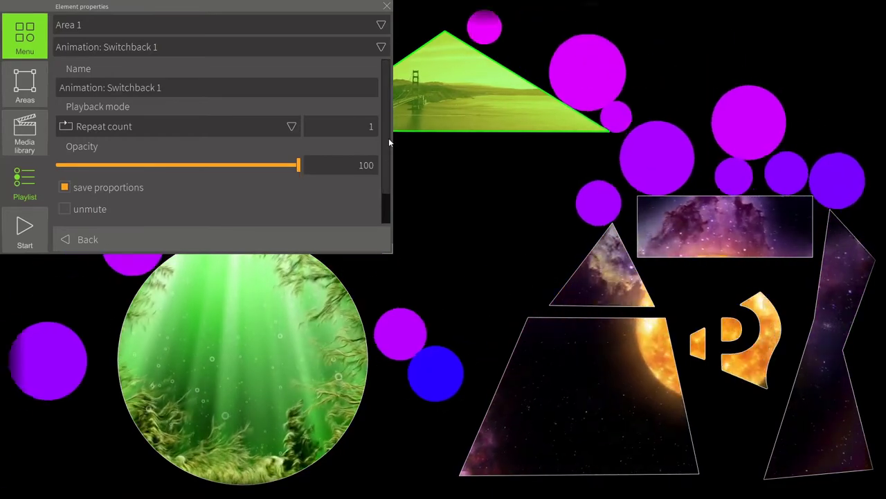
{"action": "left_click_drag", "start_coordinate": [389, 138], "coordinate": [385, 116]}
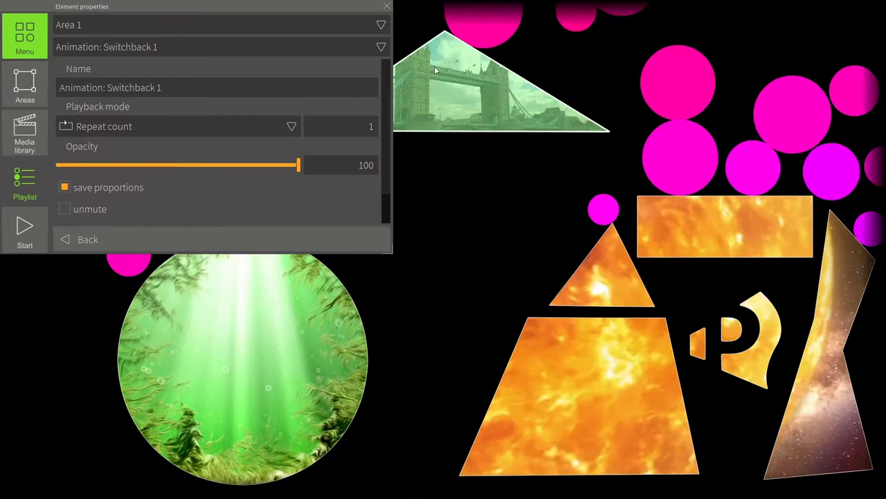
- Display the playlist element properties of the circle area, the space-themed merged area and the empty background in turn
{"action": "left_click", "coordinate": [309, 321]}
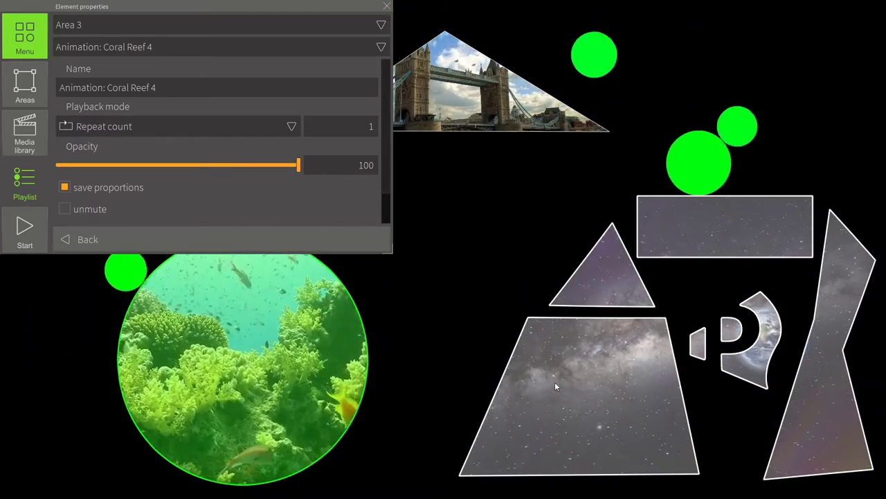
{"action": "left_click", "coordinate": [555, 381]}
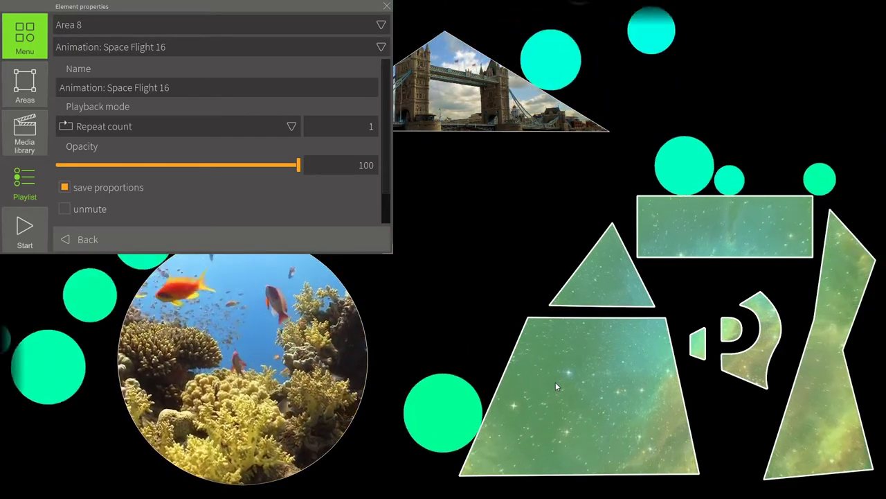
{"action": "left_click", "coordinate": [448, 219]}
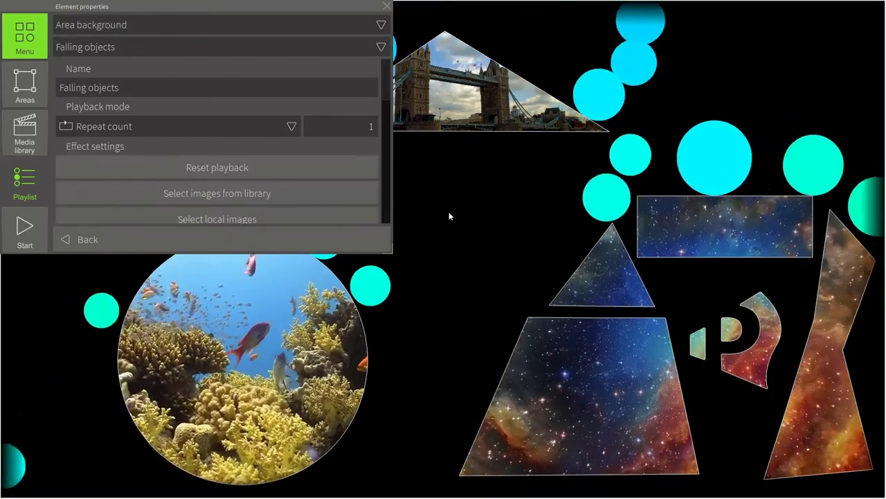
- Add star images 06, 07, 08, 11 and 12 from the library's Stars category to the Falling objects effect
{"action": "scroll", "coordinate": [386, 93], "scroll_direction": "down", "scroll_amount": 1}
{"action": "left_click_drag", "start_coordinate": [386, 94], "coordinate": [388, 111]}
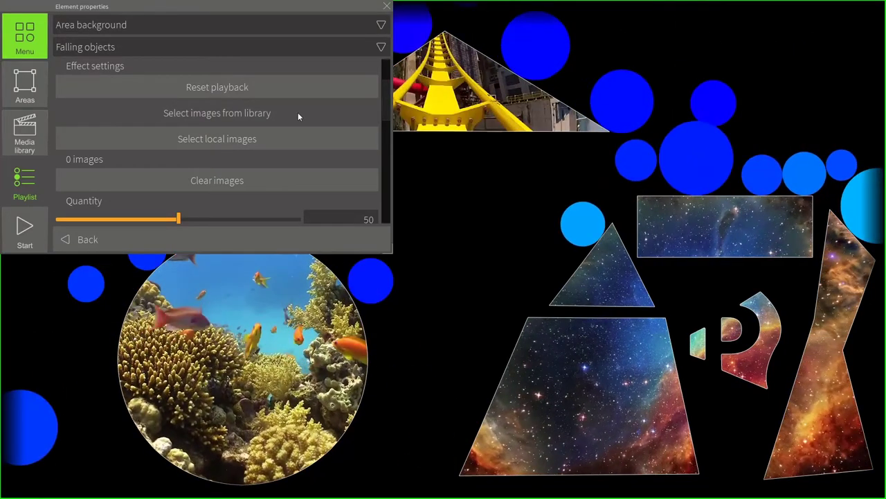
{"action": "left_click", "coordinate": [297, 115]}
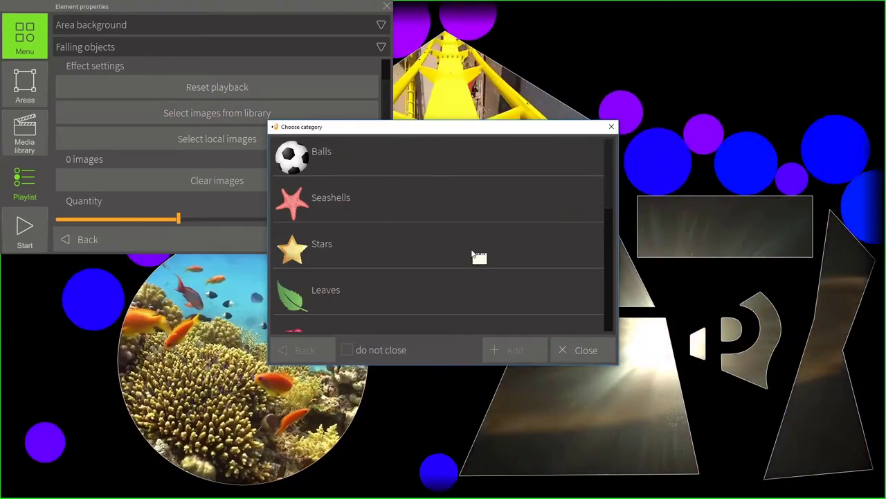
{"action": "left_click", "coordinate": [473, 256]}
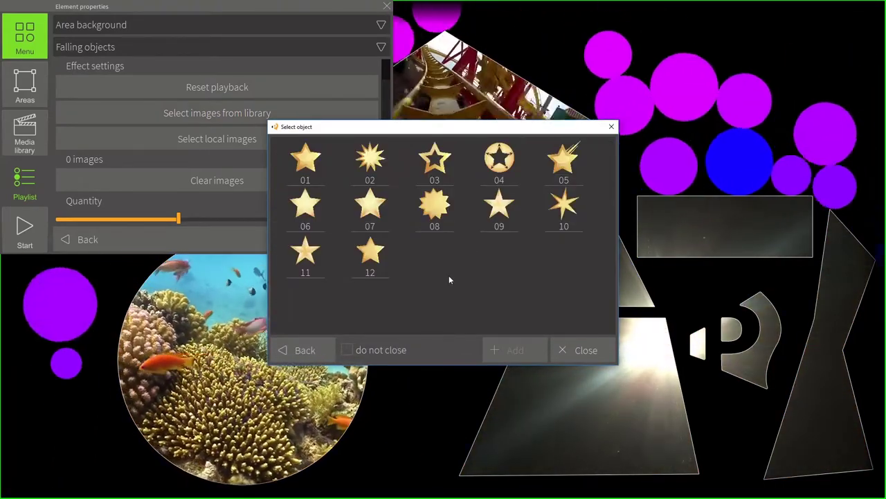
{"action": "left_click_drag", "start_coordinate": [447, 277], "coordinate": [290, 187]}
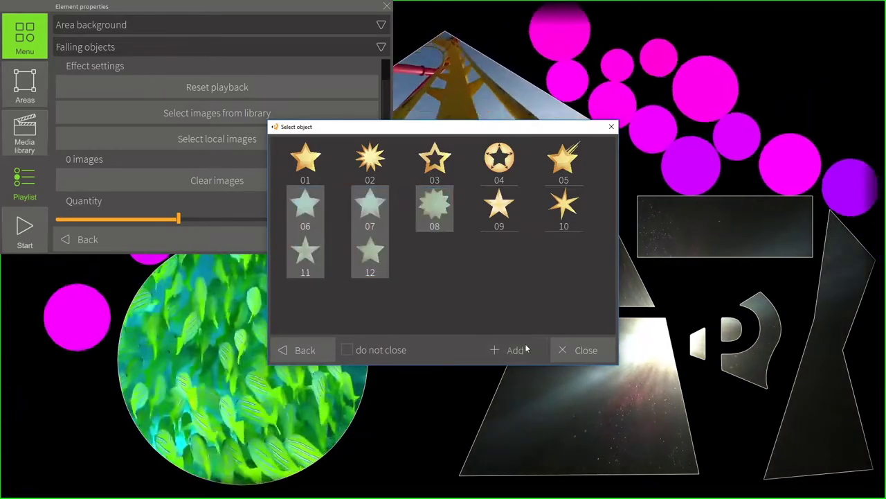
{"action": "left_click", "coordinate": [526, 349]}
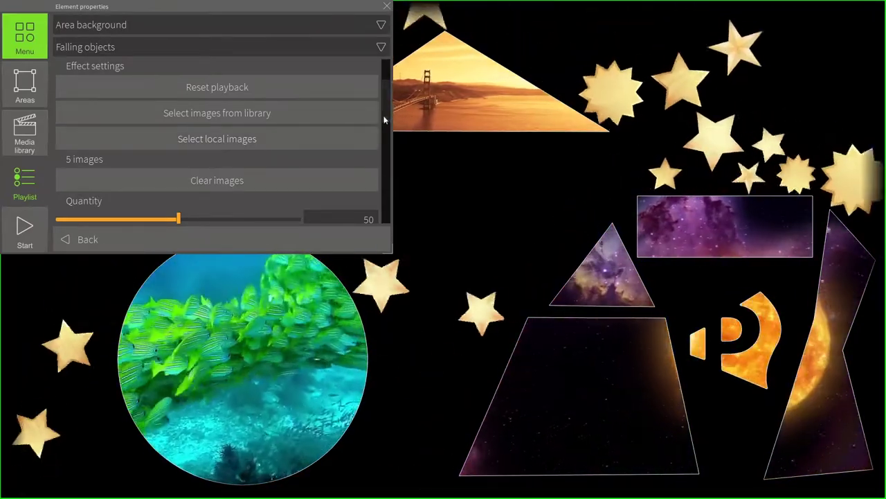
- Set the Falling objects quantity to 87 and opacity to 100, and look through its remaining effect settings
{"action": "left_click_drag", "start_coordinate": [383, 115], "coordinate": [382, 136]}
{"action": "scroll", "coordinate": [379, 136], "scroll_direction": "down", "scroll_amount": 2}
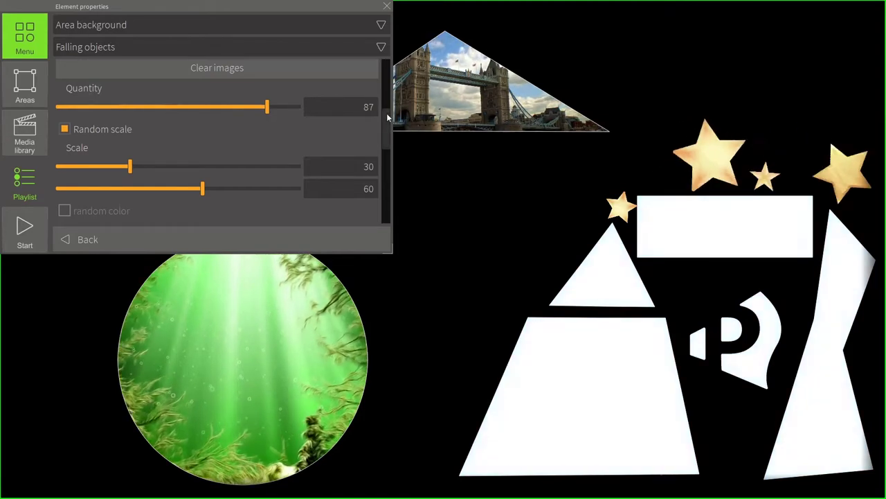
{"action": "left_click_drag", "start_coordinate": [387, 118], "coordinate": [380, 157]}
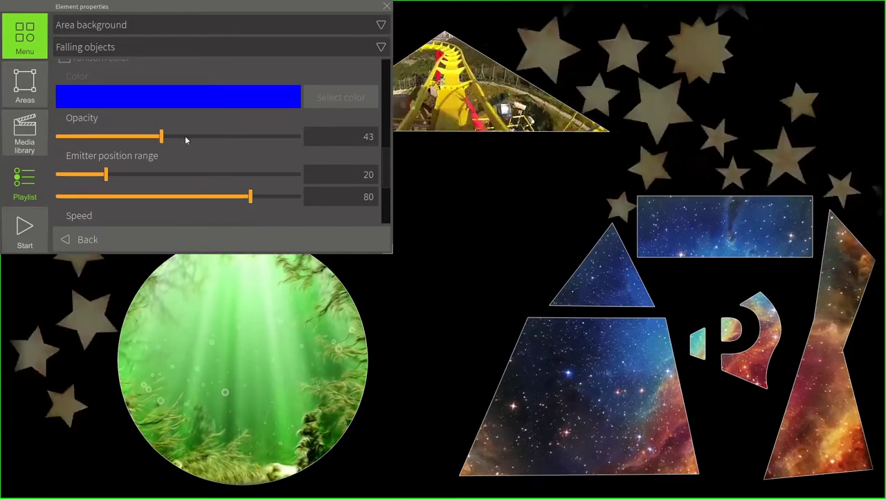
{"action": "left_click_drag", "start_coordinate": [186, 141], "coordinate": [298, 138]}
{"action": "scroll", "coordinate": [385, 165], "scroll_direction": "down", "scroll_amount": 3}
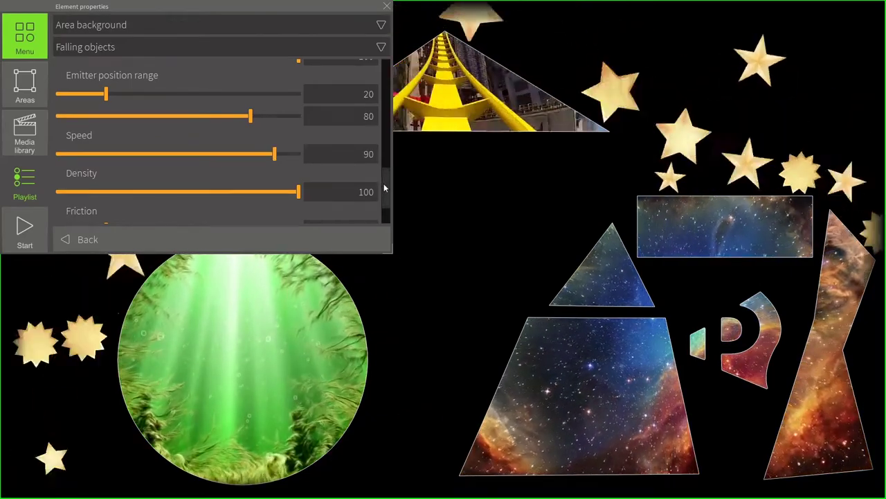
{"action": "left_click_drag", "start_coordinate": [385, 187], "coordinate": [386, 72]}
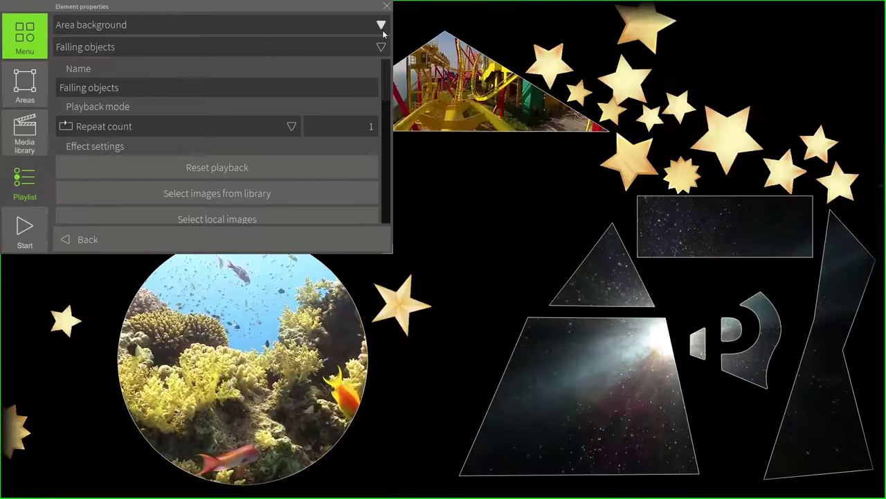
- Create a new stage in the project's stage list
{"action": "left_click", "coordinate": [24, 43]}
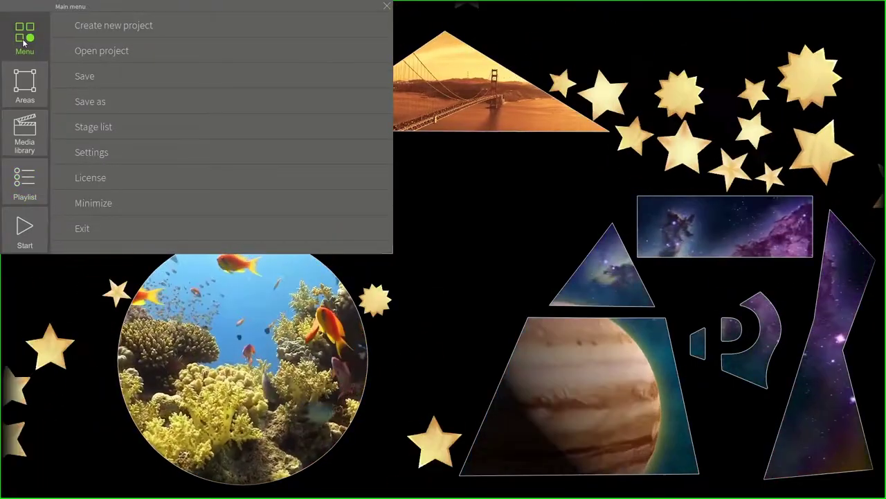
{"action": "left_click", "coordinate": [166, 125]}
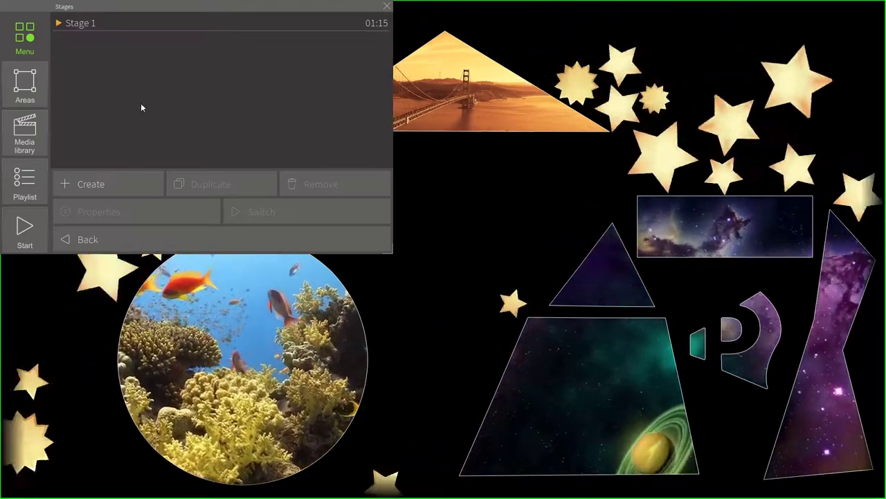
{"action": "left_click", "coordinate": [108, 181]}
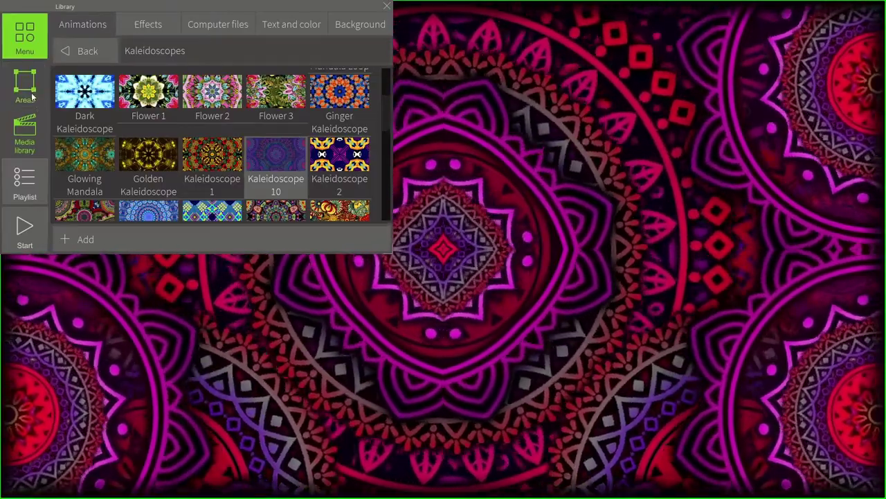
- Create a rectangular area and a circle area, and assign Text to the rectangle and Dynamic color to the circle
{"action": "left_click", "coordinate": [28, 90]}
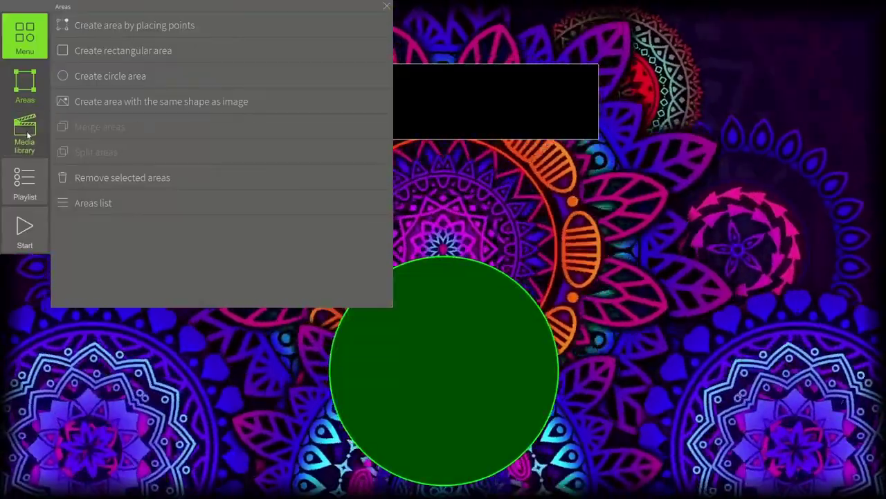
{"action": "left_click", "coordinate": [26, 134]}
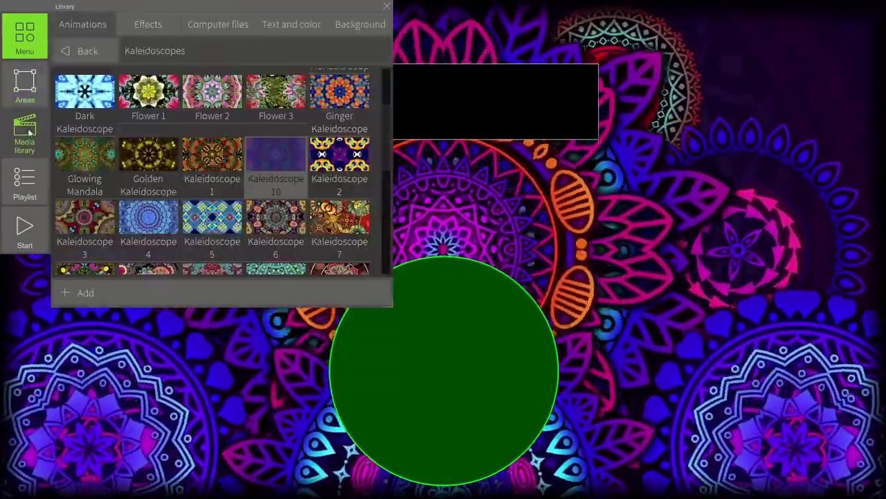
{"action": "left_click", "coordinate": [282, 25]}
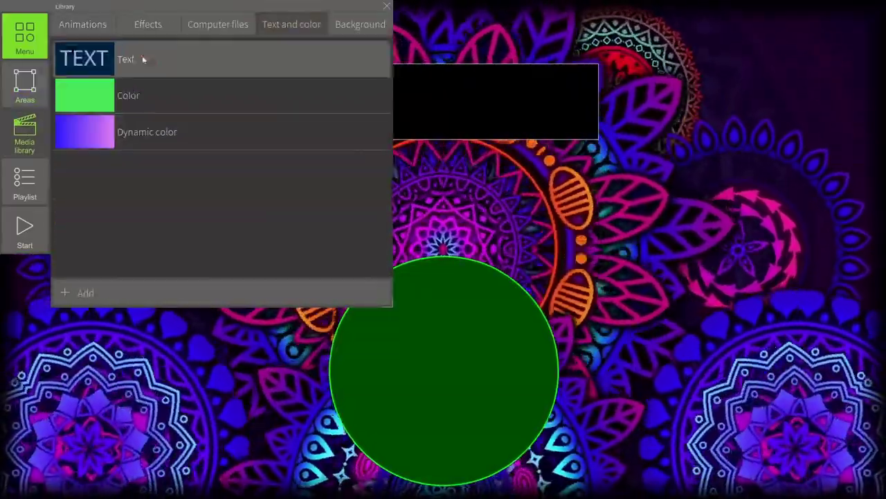
{"action": "left_click_drag", "start_coordinate": [144, 60], "coordinate": [499, 86]}
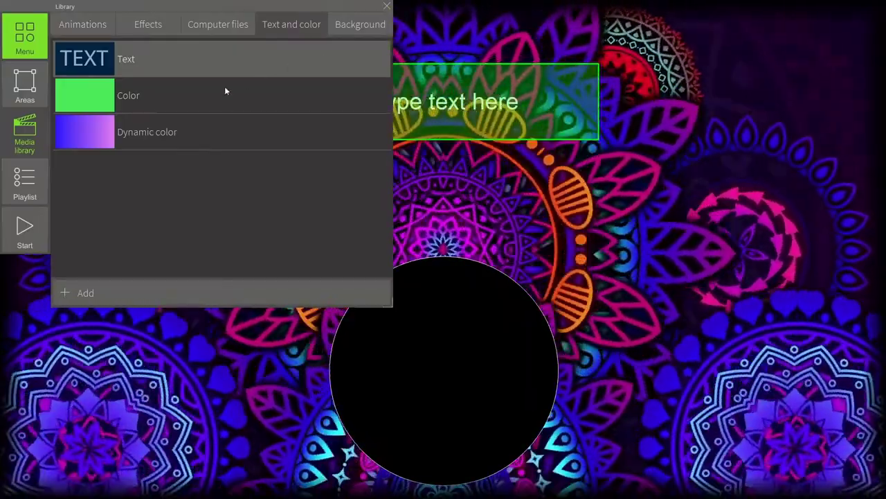
{"action": "left_click_drag", "start_coordinate": [143, 134], "coordinate": [475, 353]}
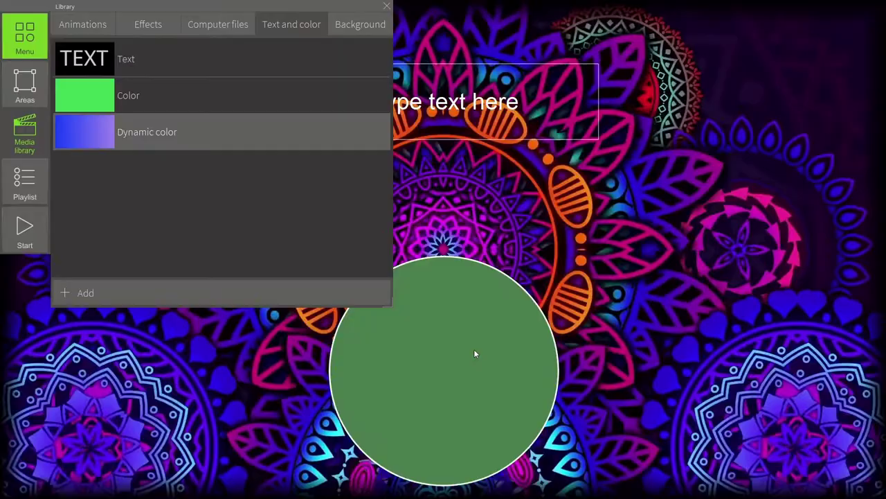
- Open the properties of the rectangular area's Text element and set its font size to 90
{"action": "left_click_drag", "start_coordinate": [473, 353], "coordinate": [439, 79]}
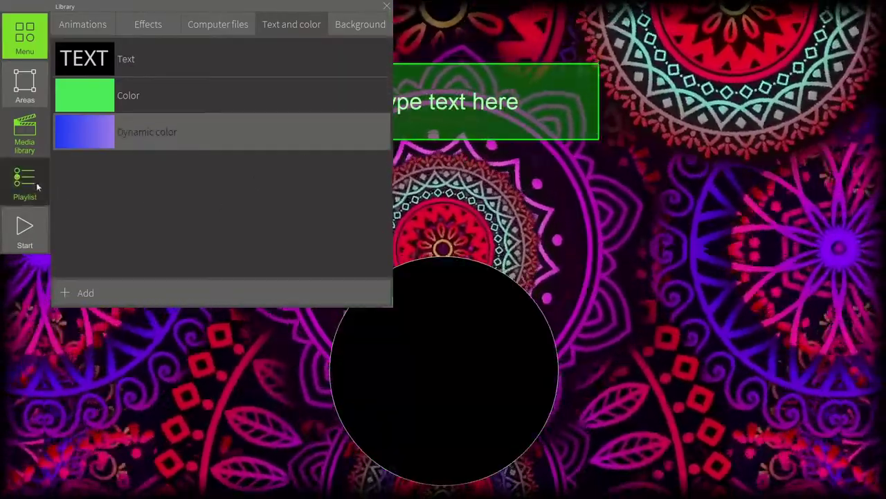
{"action": "left_click", "coordinate": [36, 182]}
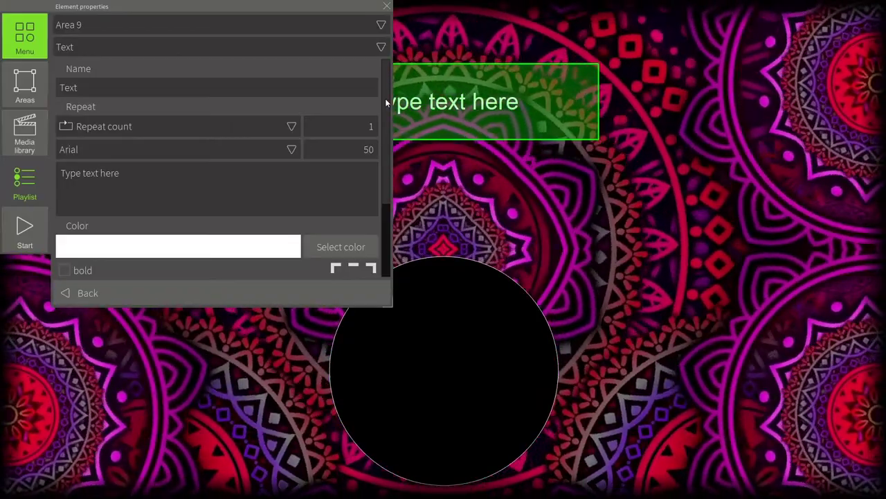
{"action": "left_click_drag", "start_coordinate": [386, 99], "coordinate": [378, 146]}
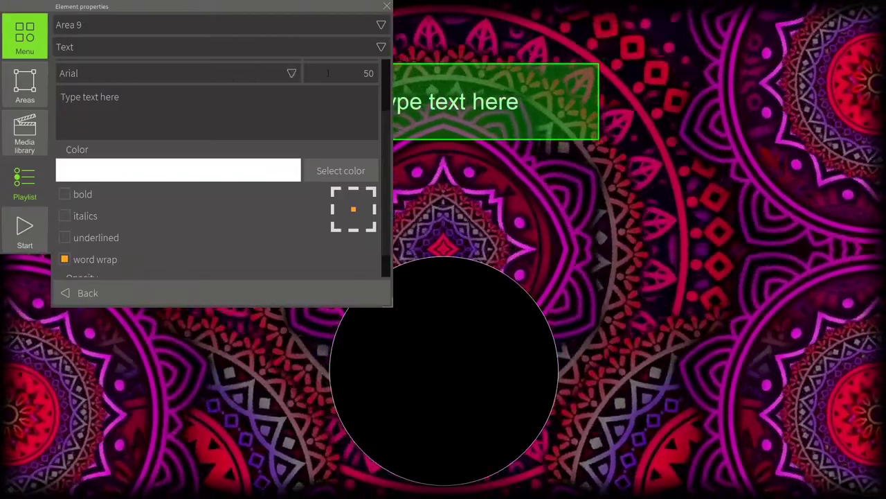
{"action": "double_click", "coordinate": [374, 74]}
{"action": "type", "text": "9"}
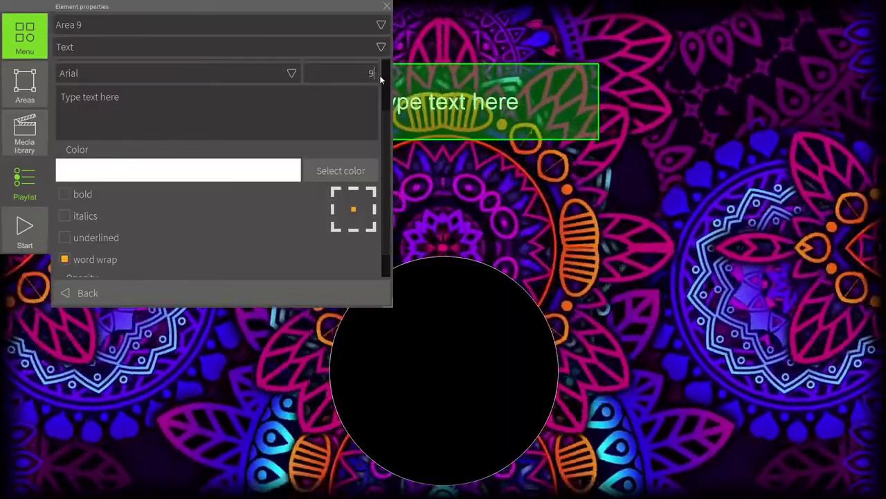
{"action": "type", "text": "0"}
{"action": "key", "text": "Tab"}
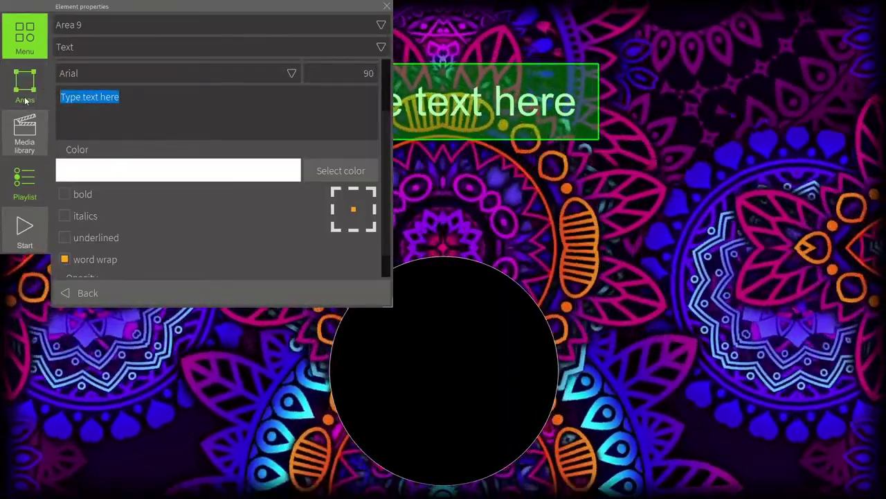
- Replace the placeholder text in the rectangular area with POGUMAX and look over the text formatting options
{"action": "type", "text": "3"}
{"action": "key", "text": "BackSpace"}
{"action": "type", "text": "P"}
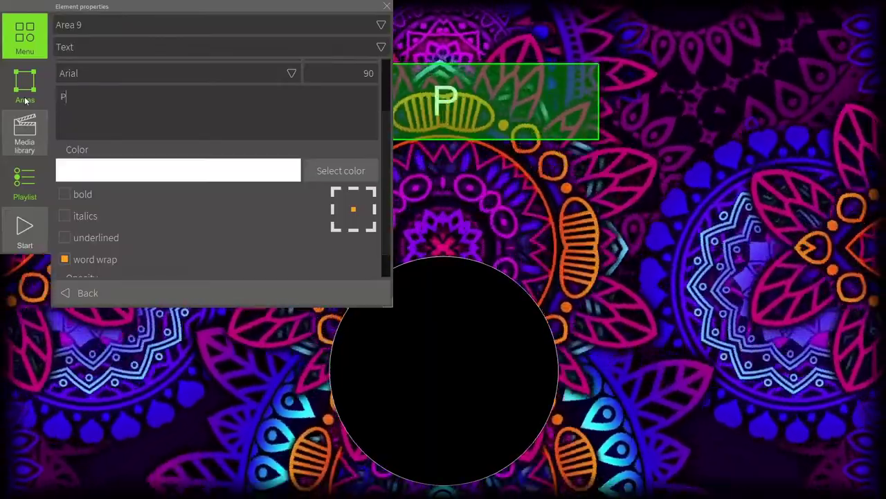
{"action": "type", "text": "OGUM"}
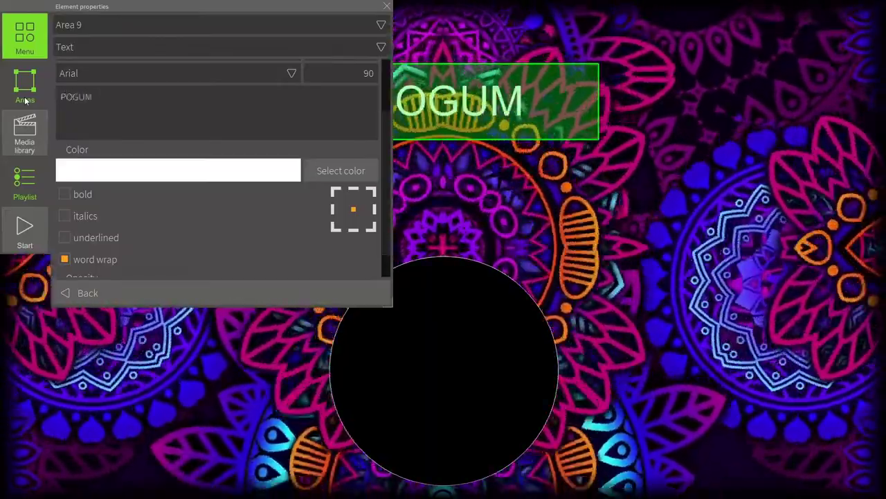
{"action": "type", "text": "AX"}
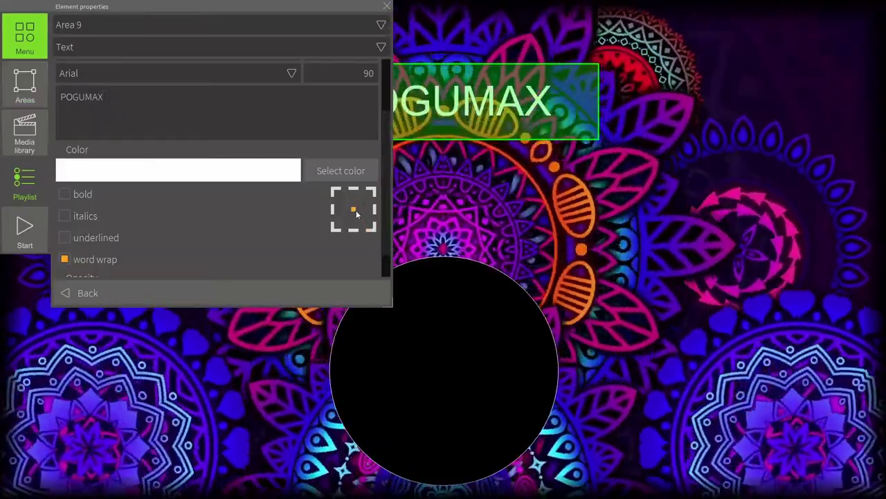
{"action": "scroll", "coordinate": [356, 214], "scroll_direction": "down", "scroll_amount": 1}
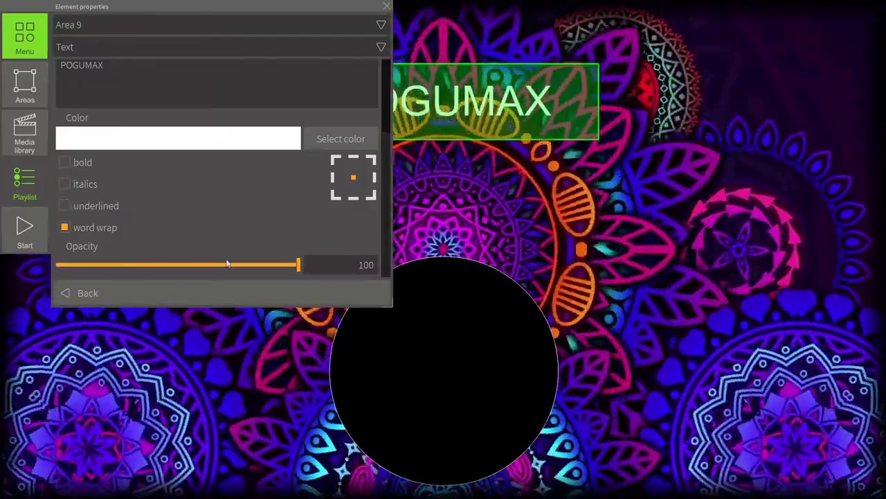
{"action": "scroll", "coordinate": [325, 267], "scroll_direction": "up", "scroll_amount": 1}
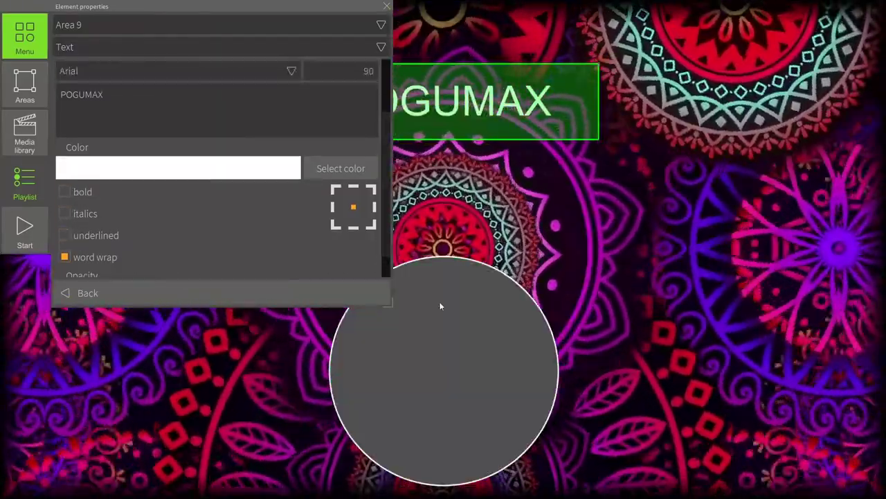
- Add the stop color #5500ff with a time of 00:05.0 to the circle's Dynamic color element
{"action": "left_click", "coordinate": [440, 305]}
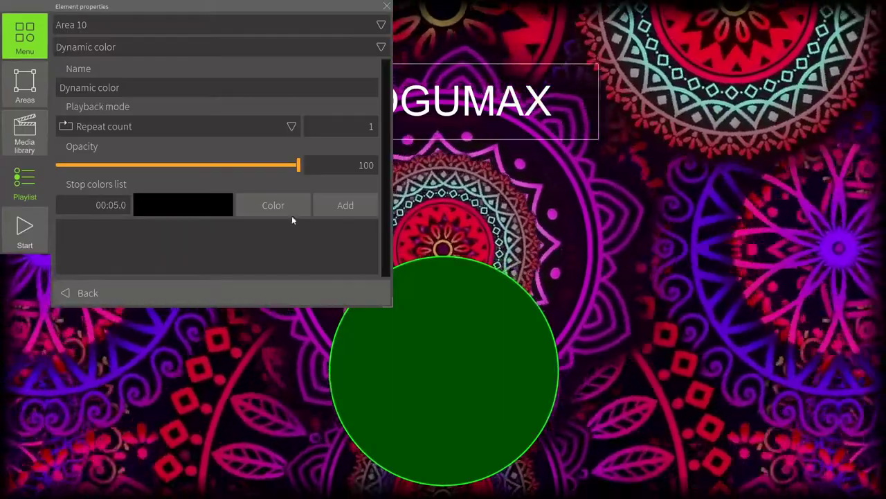
{"action": "left_click", "coordinate": [290, 210]}
{"action": "left_click", "coordinate": [330, 228]}
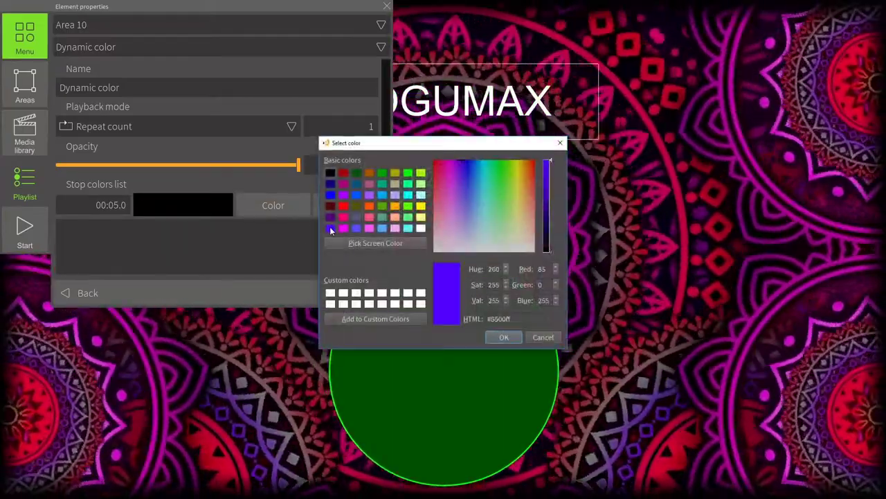
{"action": "left_click", "coordinate": [503, 337]}
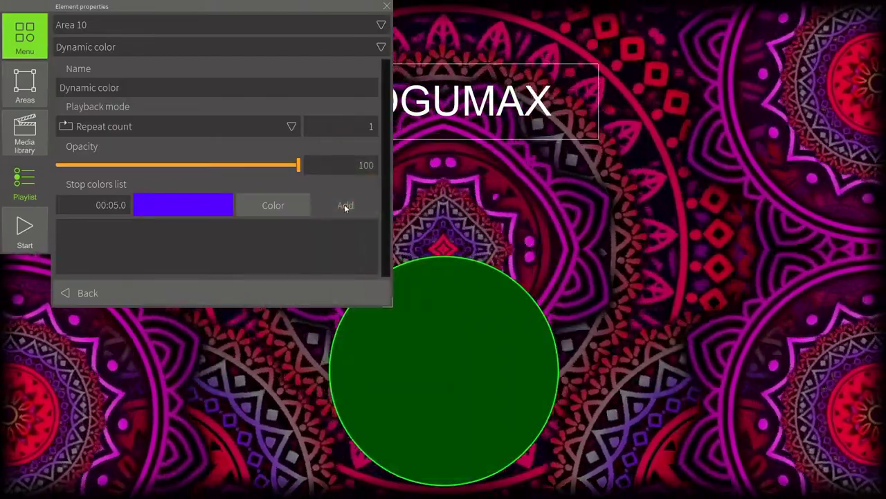
{"action": "left_click", "coordinate": [344, 204]}
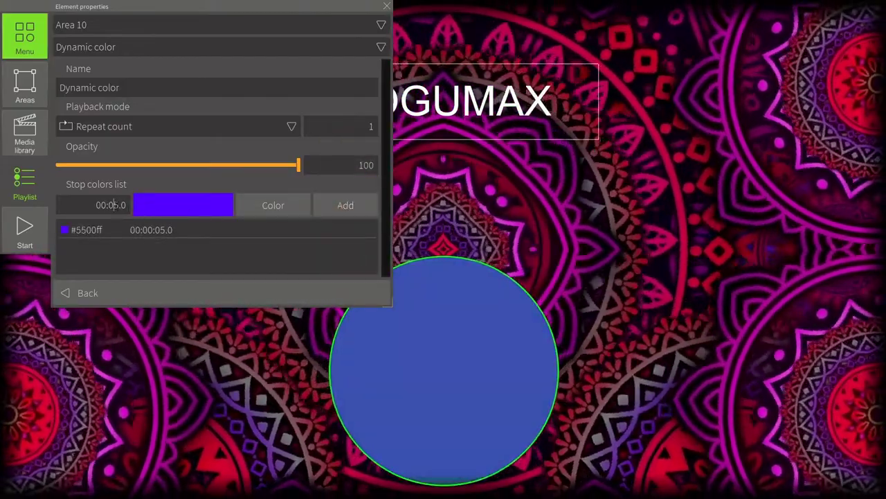
- Add the stop color #ff55ff with a time of 00:01.0 to the circle's Dynamic color element
{"action": "left_click", "coordinate": [115, 205]}
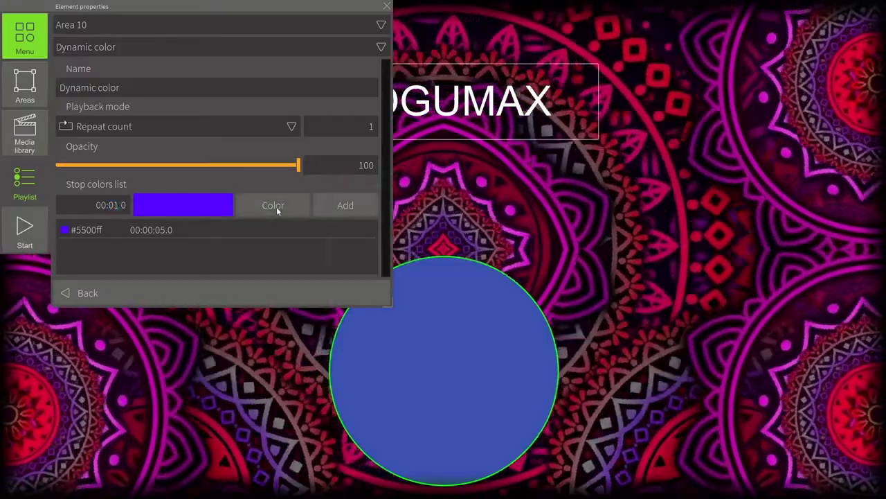
{"action": "left_click", "coordinate": [276, 206]}
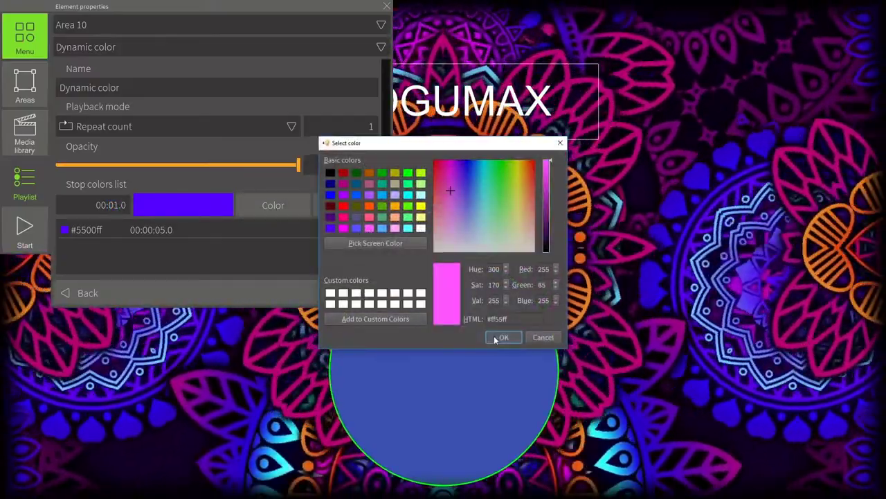
{"action": "left_click", "coordinate": [504, 338]}
{"action": "left_click", "coordinate": [284, 206]}
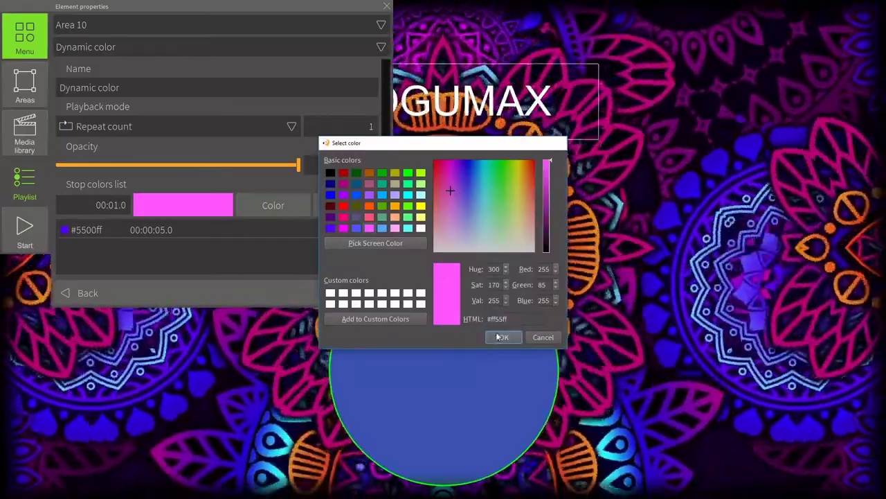
{"action": "left_click", "coordinate": [502, 337]}
{"action": "left_click", "coordinate": [349, 208]}
- Add the stop color #00ffff with a time of 00:01.0 to the circle's Dynamic color element
{"action": "left_click", "coordinate": [293, 203]}
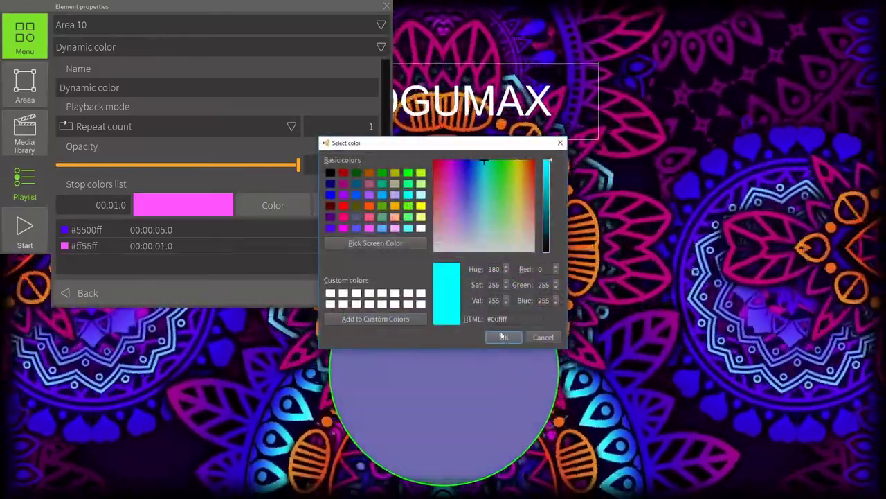
{"action": "left_click", "coordinate": [502, 337]}
{"action": "left_click", "coordinate": [348, 205]}
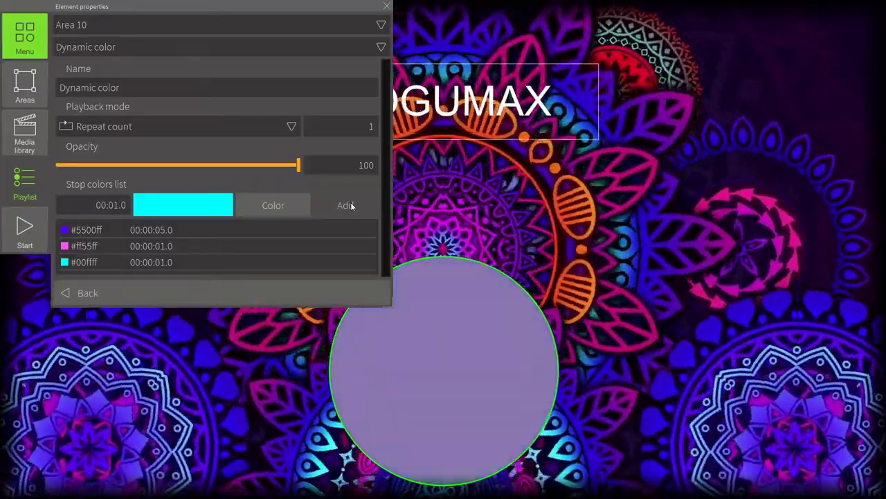
- View the project structure diagram in Project.png from the desktop, close it and return to POGUMAX Designer
{"action": "key", "text": "alt+F4"}
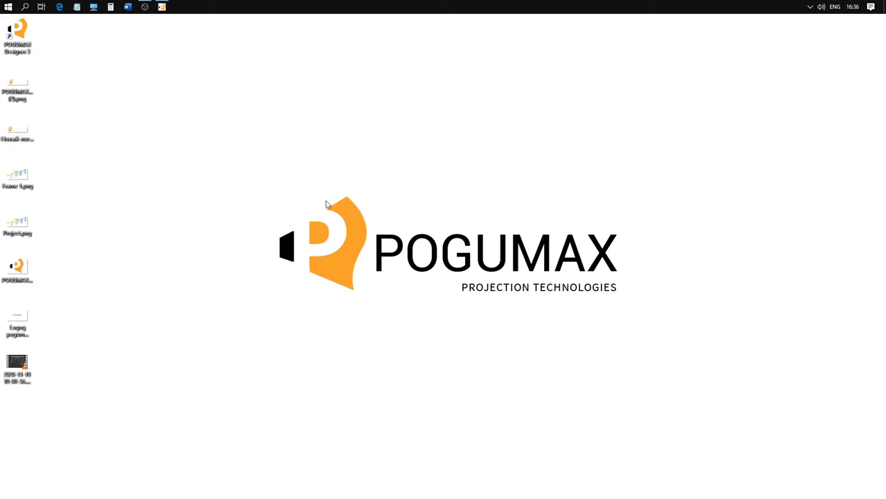
{"action": "double_click", "coordinate": [17, 223]}
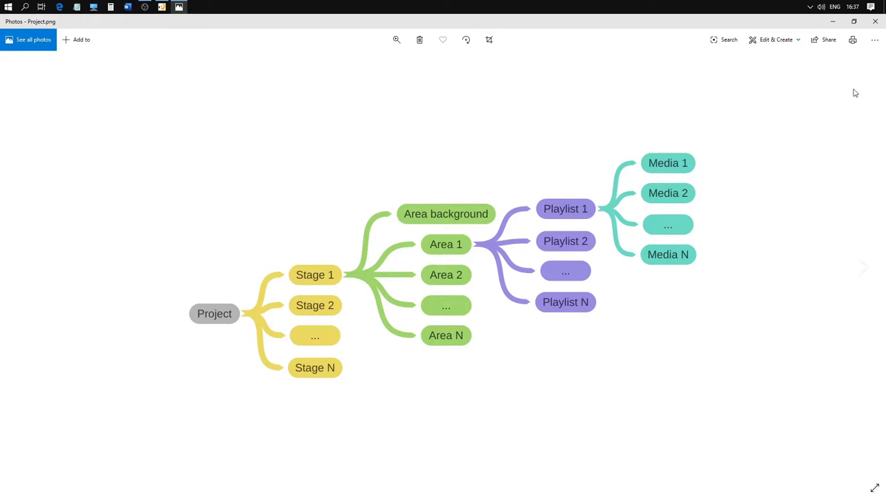
{"action": "left_click", "coordinate": [880, 24]}
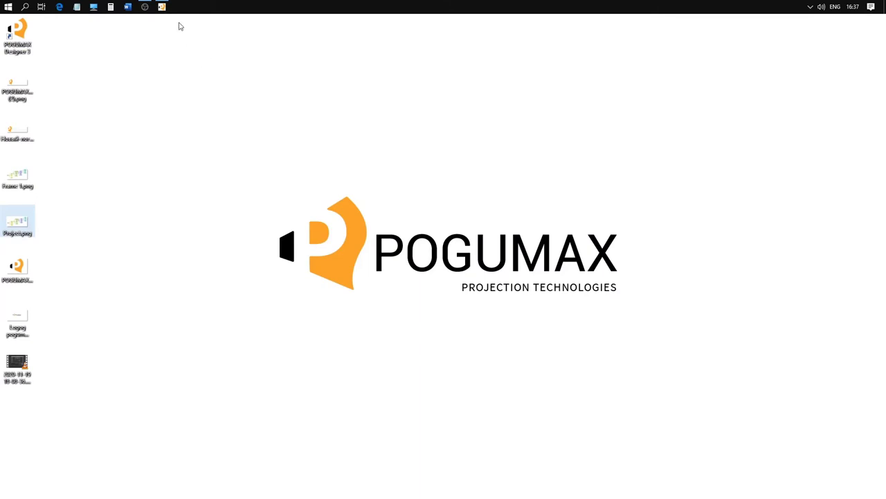
{"action": "left_click", "coordinate": [167, 7]}
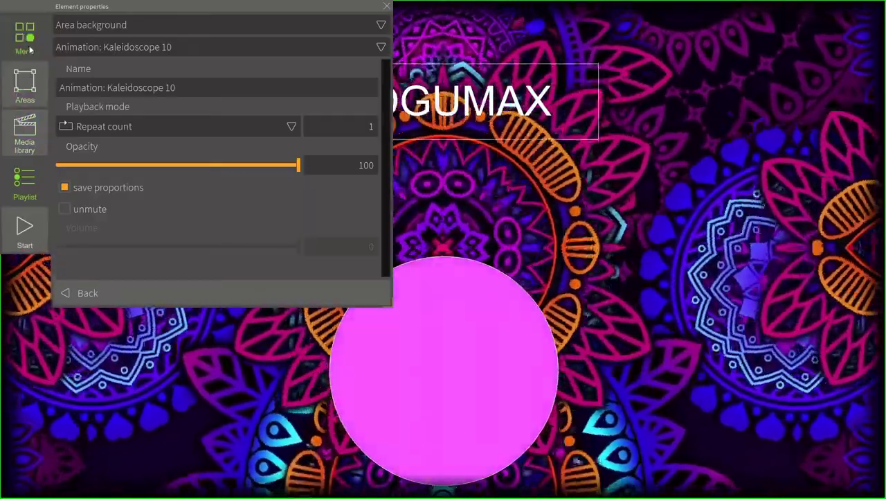
- Set Stage 2's transition between stages to Fade and choose Repeat count as its repeat type
{"action": "left_click", "coordinate": [30, 49]}
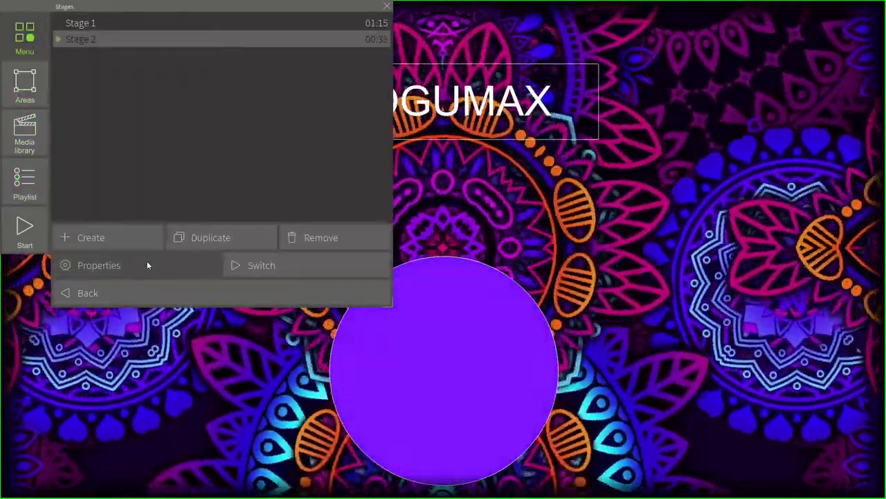
{"action": "left_click", "coordinate": [148, 265]}
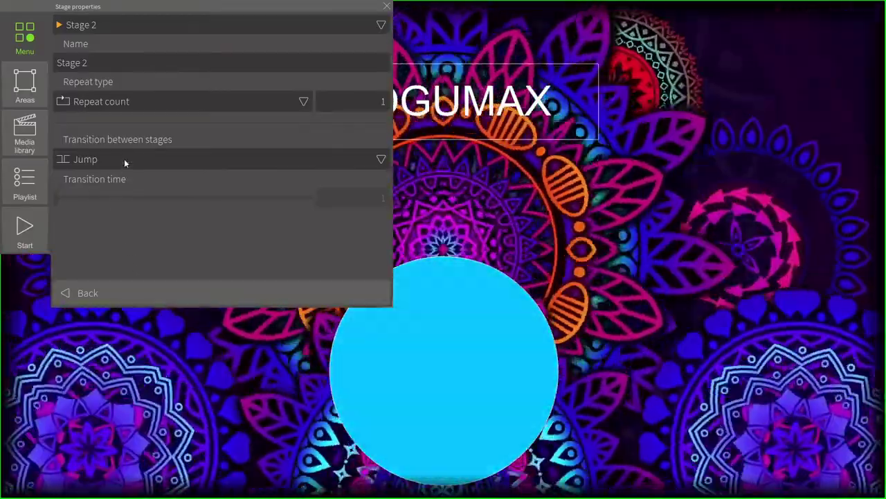
{"action": "left_click", "coordinate": [125, 161]}
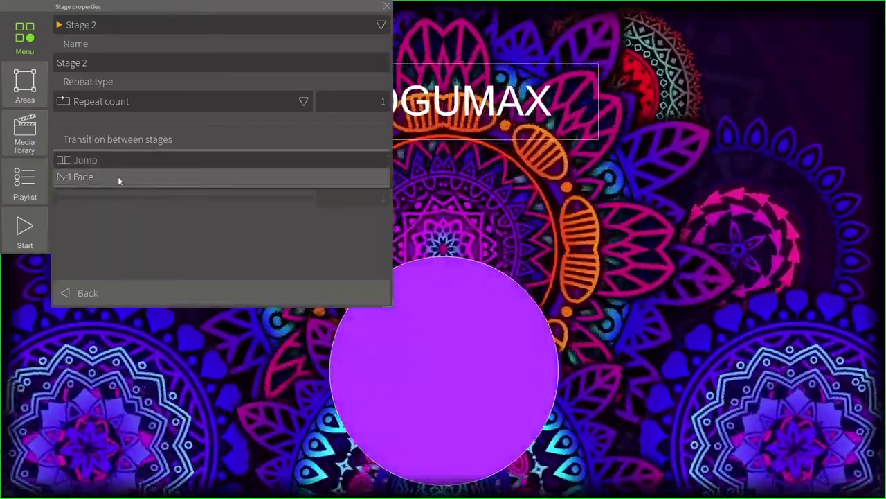
{"action": "left_click", "coordinate": [118, 177]}
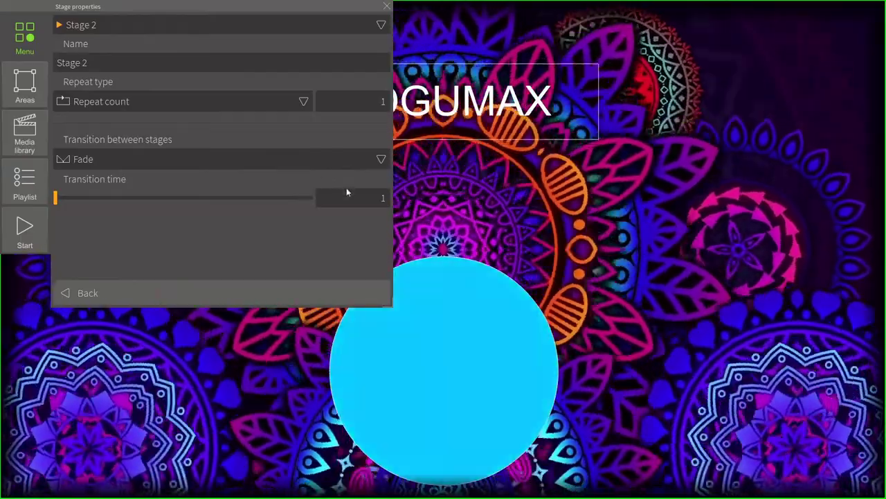
{"action": "left_click", "coordinate": [349, 198]}
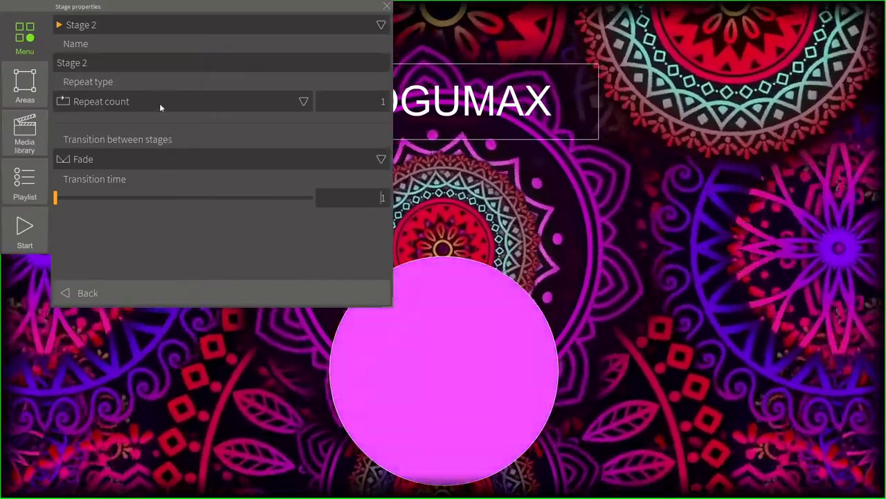
{"action": "left_click", "coordinate": [160, 105]}
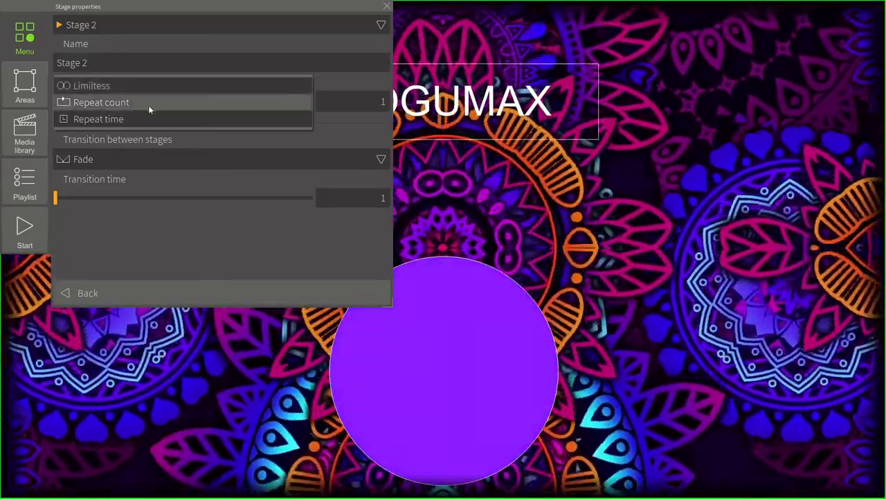
{"action": "left_click", "coordinate": [148, 103]}
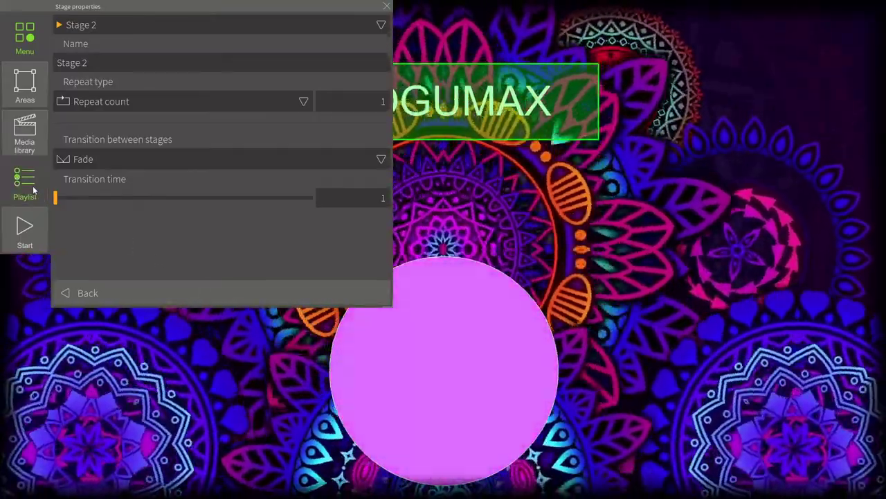
- Open the properties of the text area's Playlist 10 and set the transition between its elements to Fade
{"action": "left_click", "coordinate": [33, 187]}
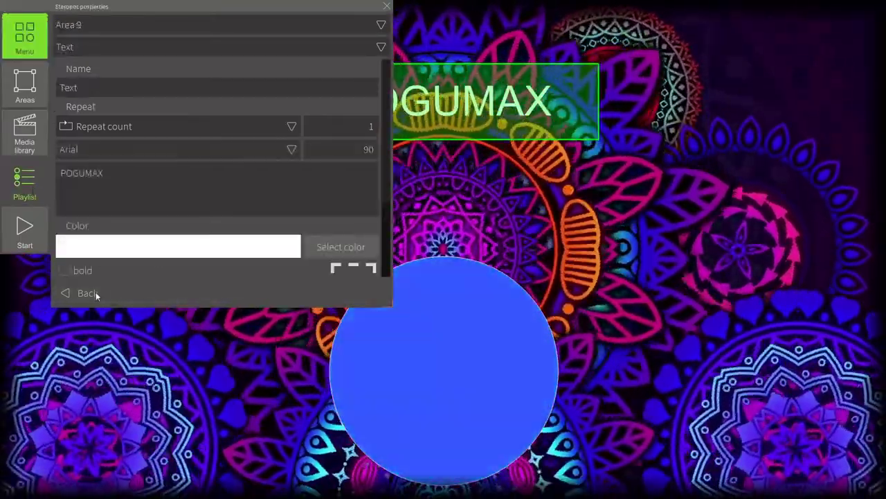
{"action": "left_click", "coordinate": [95, 292]}
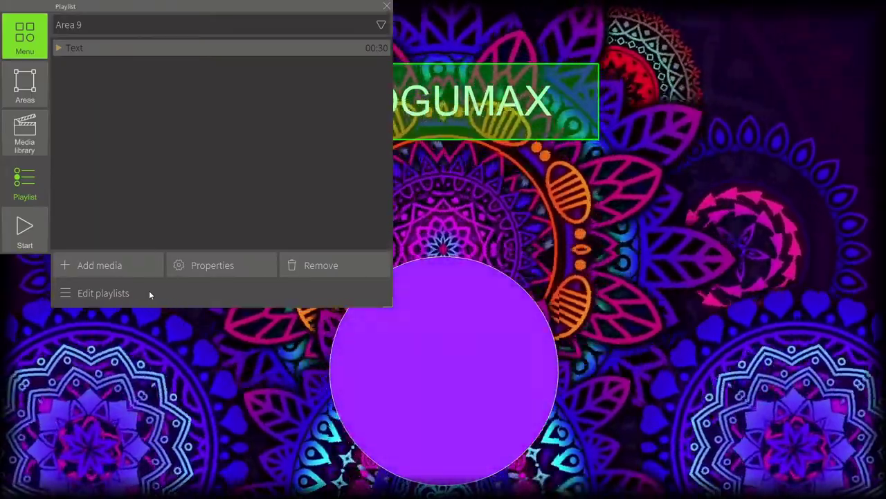
{"action": "left_click", "coordinate": [149, 292]}
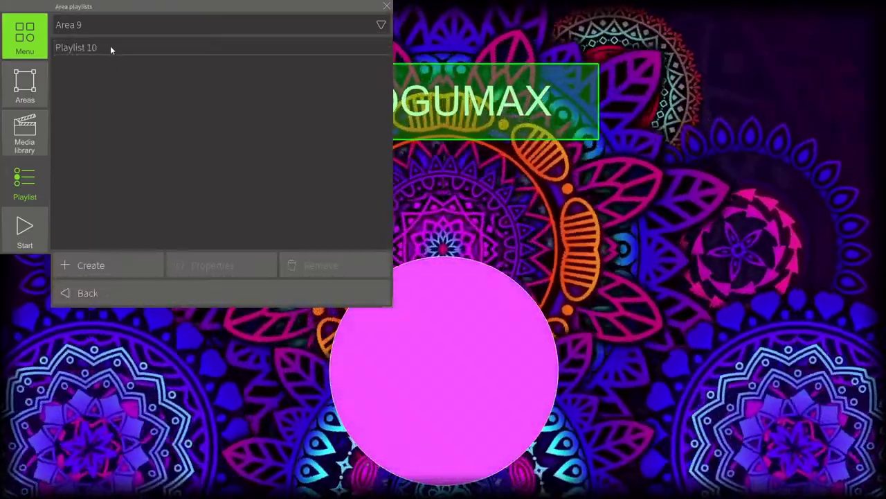
{"action": "left_click", "coordinate": [110, 47]}
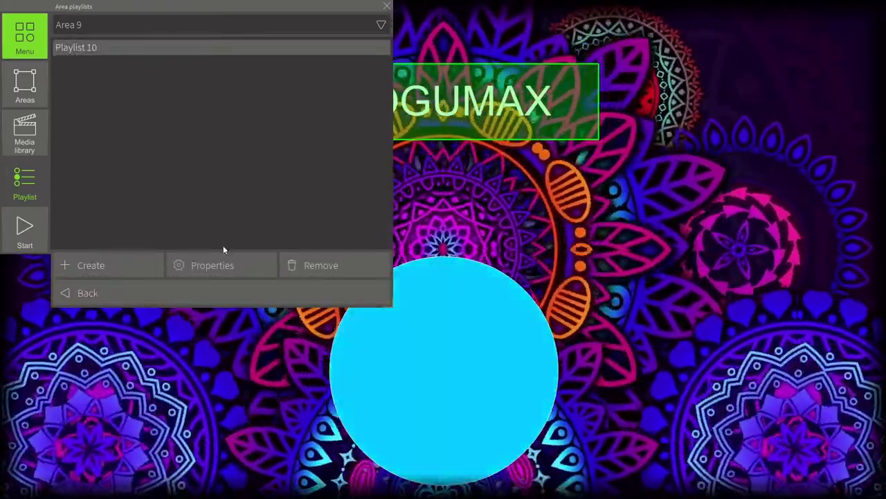
{"action": "left_click", "coordinate": [247, 265]}
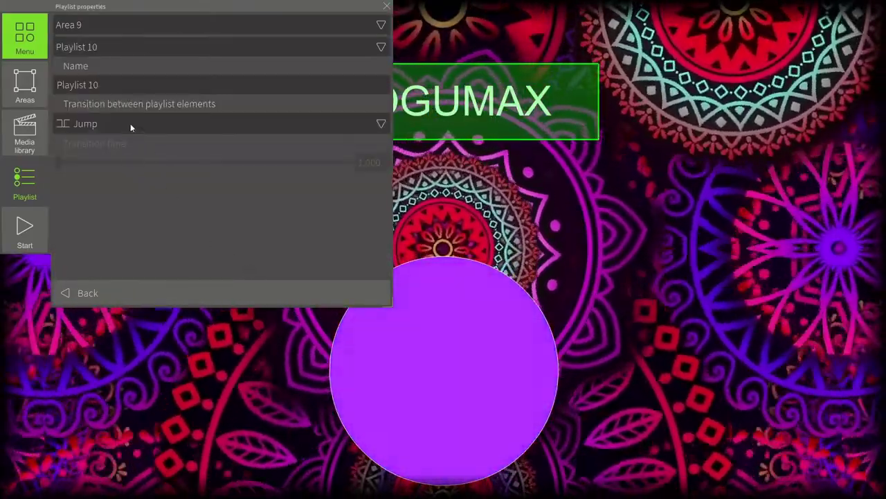
{"action": "left_click", "coordinate": [131, 125]}
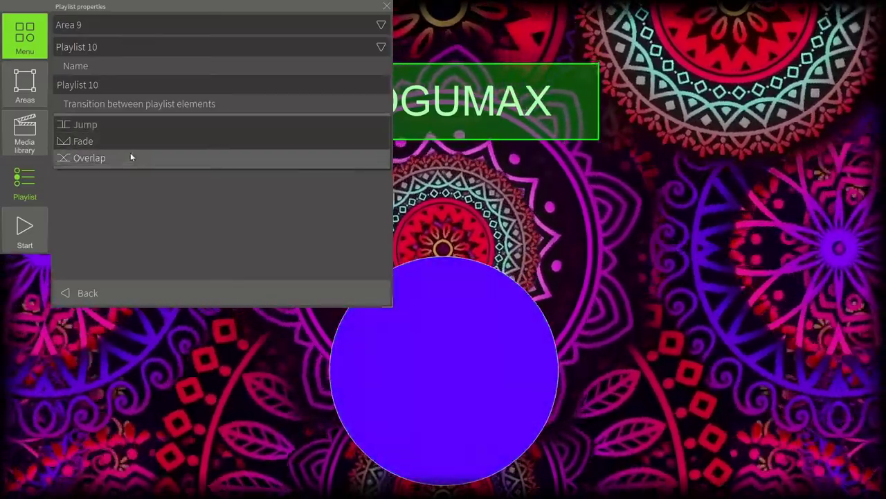
{"action": "left_click", "coordinate": [128, 141]}
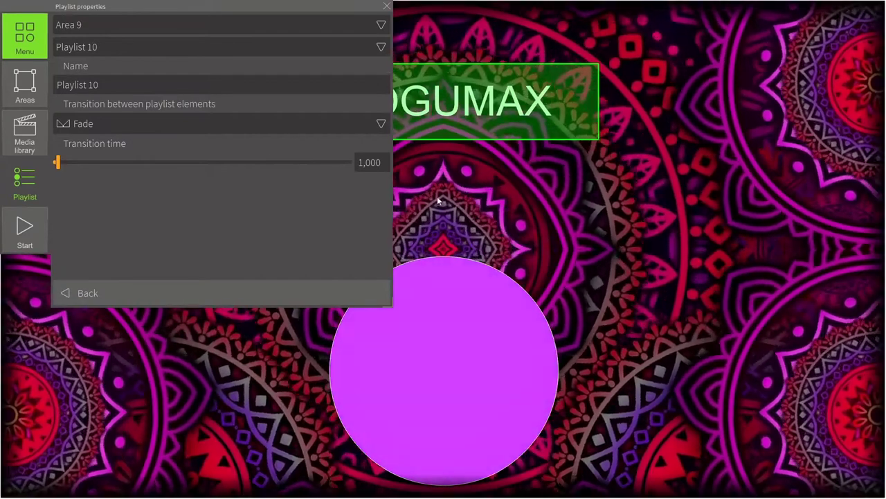
- Set the transition between playlist elements to Fade for the background area and the circle area
{"action": "left_click", "coordinate": [442, 199]}
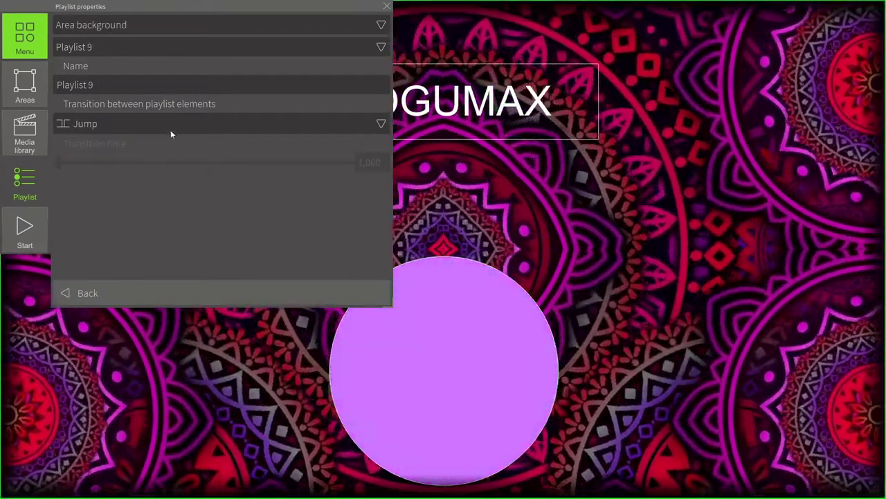
{"action": "left_click", "coordinate": [168, 124]}
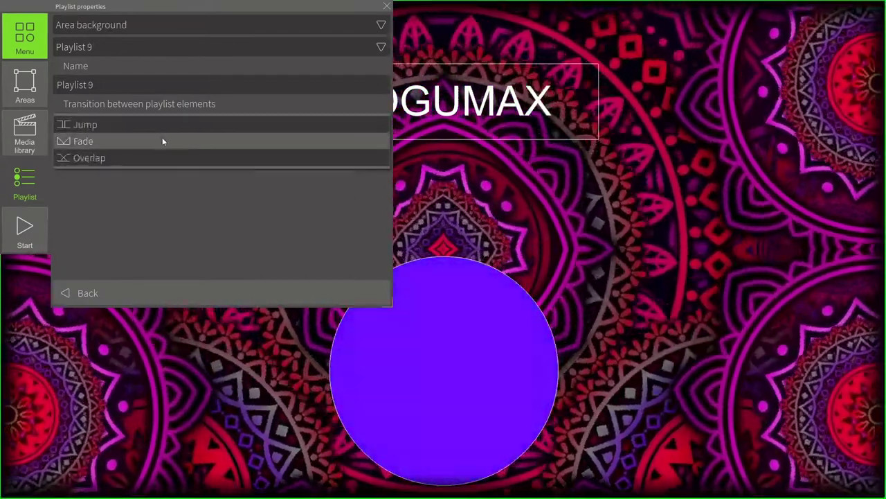
{"action": "left_click", "coordinate": [162, 139]}
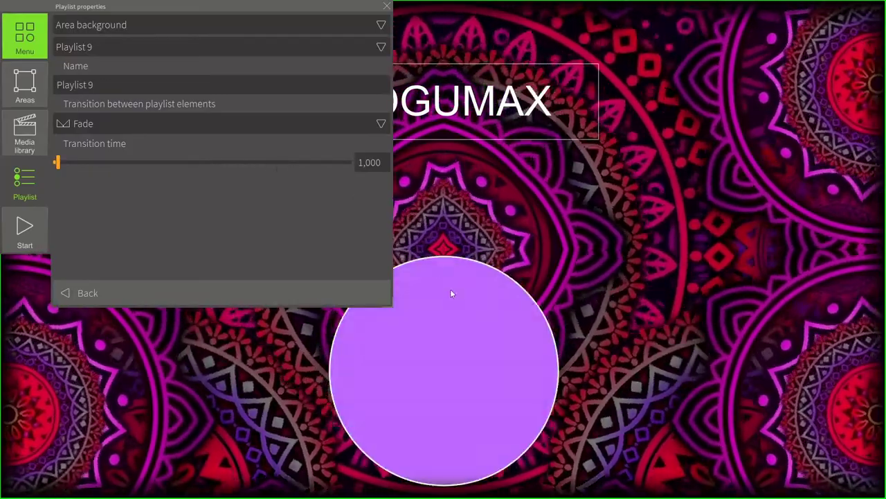
{"action": "left_click", "coordinate": [450, 292]}
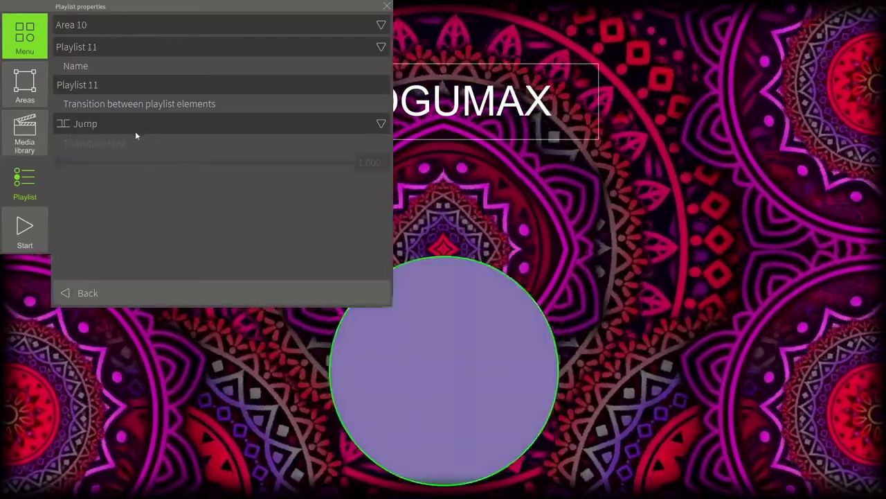
{"action": "left_click", "coordinate": [132, 128]}
{"action": "left_click", "coordinate": [125, 142]}
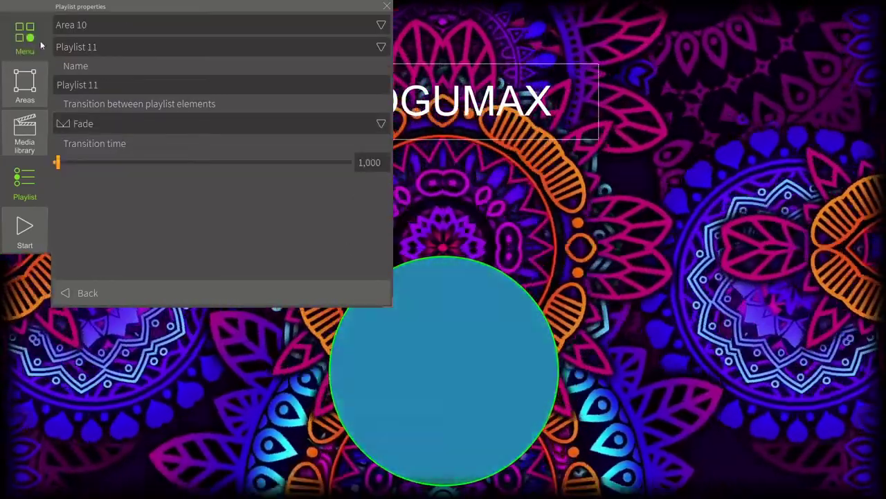
- Open the stage list and make Stage 1 the active stage
{"action": "left_click", "coordinate": [33, 34]}
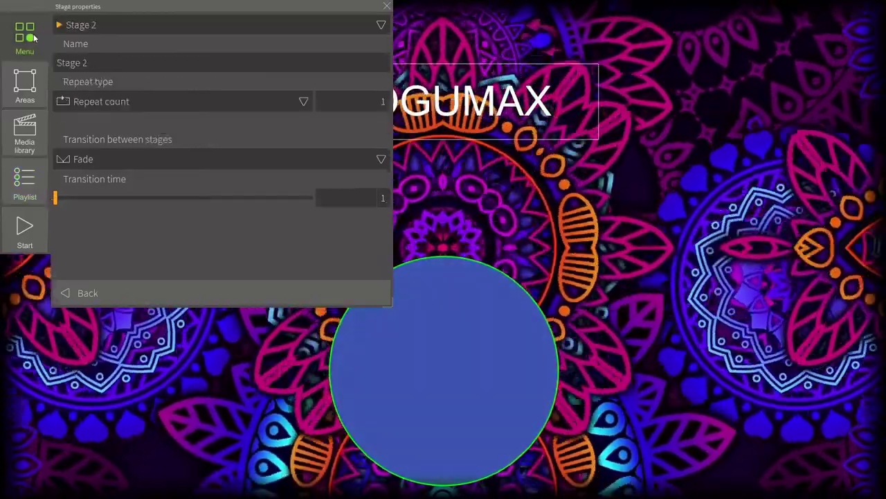
{"action": "left_click", "coordinate": [33, 34]}
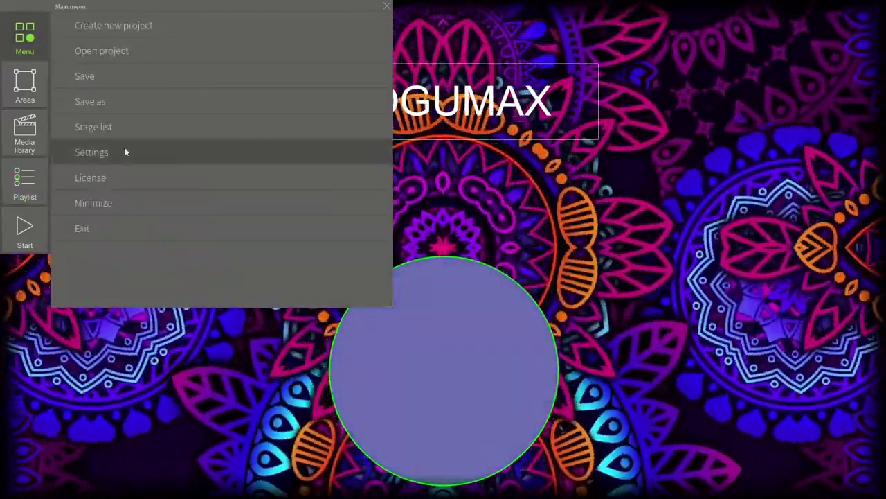
{"action": "left_click", "coordinate": [124, 128]}
{"action": "left_click", "coordinate": [101, 24]}
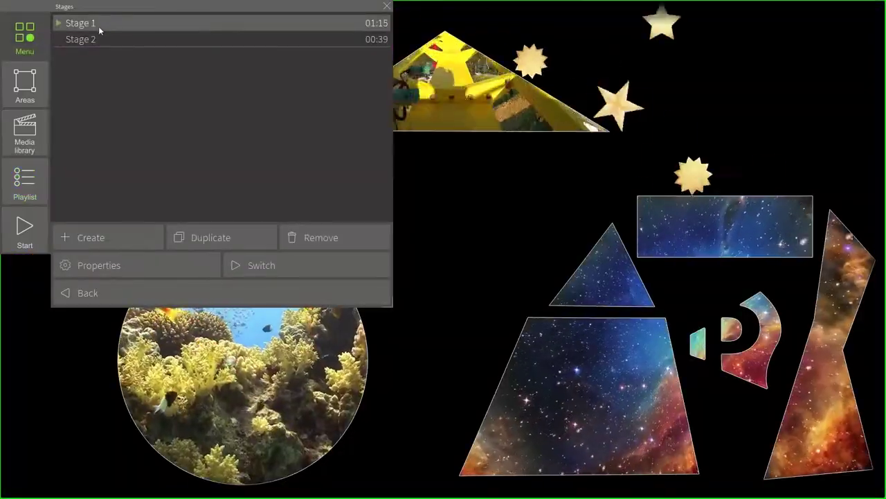
- Set the playlist element transition to Fade for the roller-coaster triangle, the coral-reef circle and the group of space-themed shapes
{"action": "left_click", "coordinate": [485, 83]}
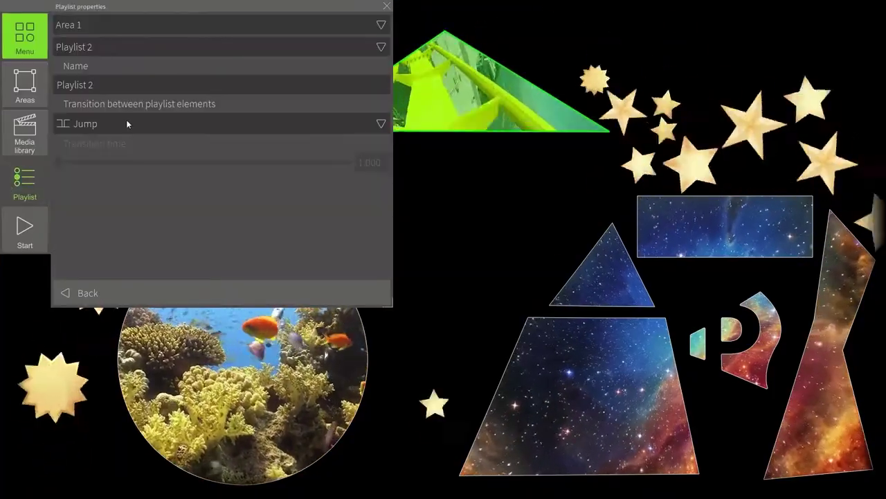
{"action": "left_click", "coordinate": [126, 120]}
{"action": "left_click", "coordinate": [118, 141]}
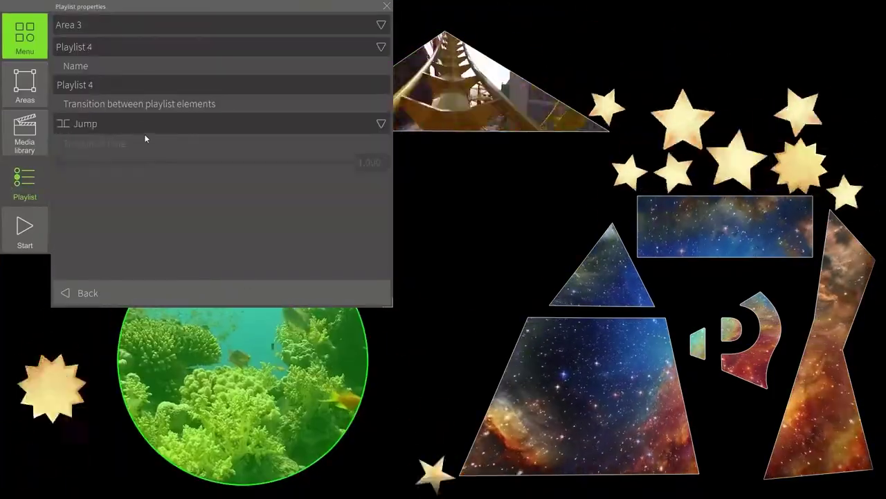
{"action": "left_click", "coordinate": [144, 125]}
{"action": "left_click", "coordinate": [149, 141]}
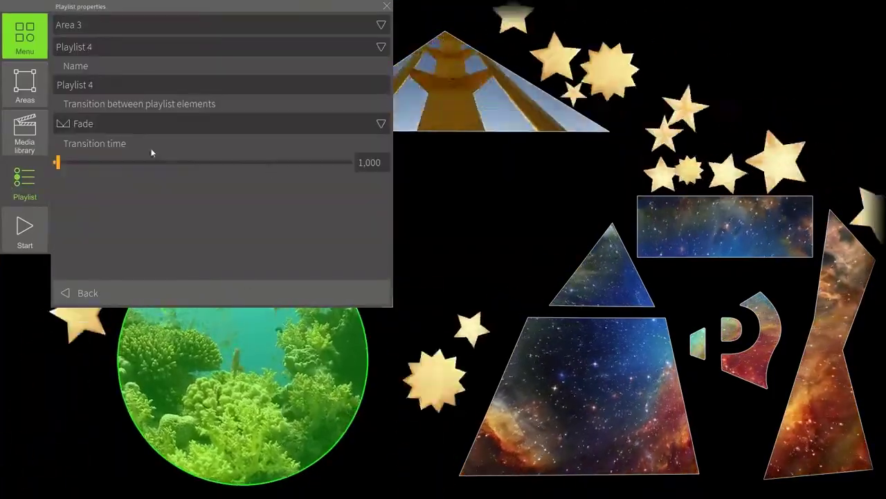
{"action": "left_click", "coordinate": [716, 236]}
{"action": "left_click", "coordinate": [208, 125]}
{"action": "left_click", "coordinate": [204, 141]}
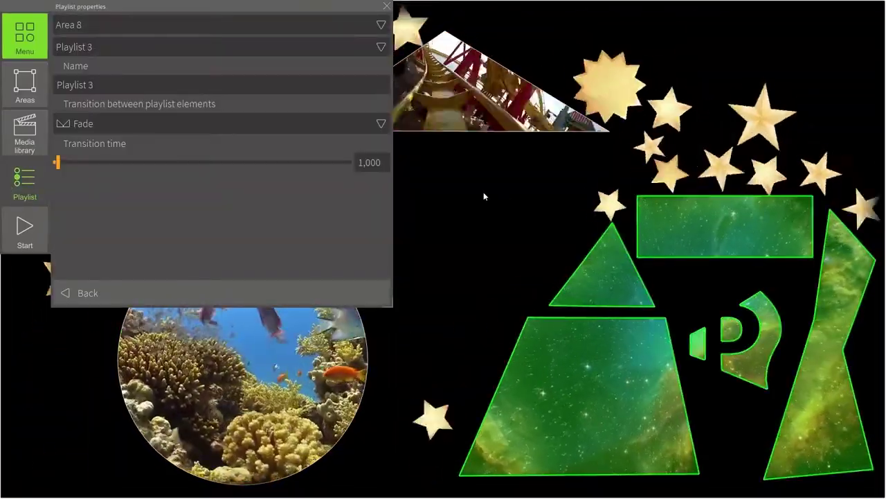
- Set the transition between playlist elements to Fade for the background area's Playlist 1
{"action": "left_click", "coordinate": [483, 193]}
{"action": "left_click", "coordinate": [242, 125]}
{"action": "left_click", "coordinate": [232, 142]}
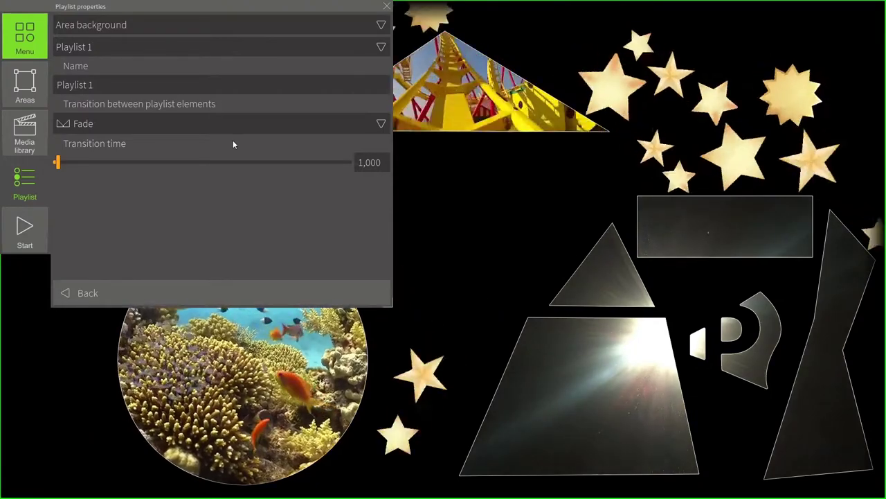
- Set the library's background color to grey #9a9a9a and its gradient size to 15
{"action": "left_click", "coordinate": [33, 134]}
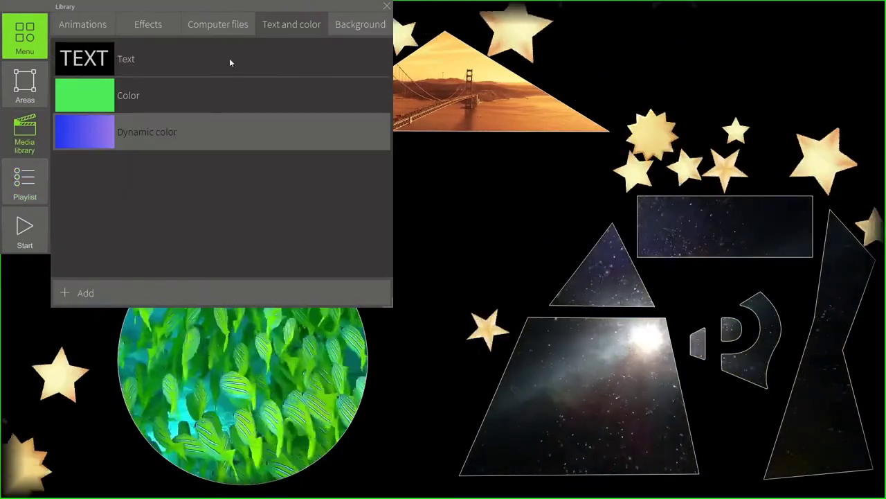
{"action": "left_click", "coordinate": [346, 28]}
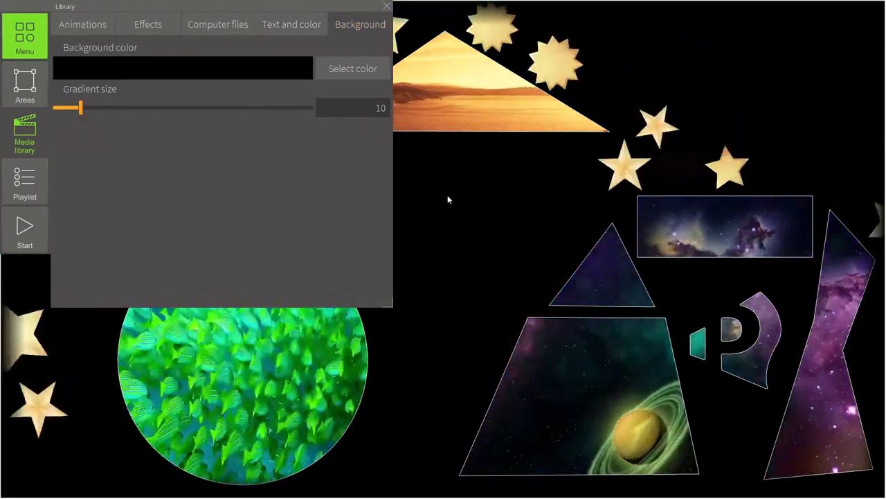
{"action": "left_click", "coordinate": [361, 73]}
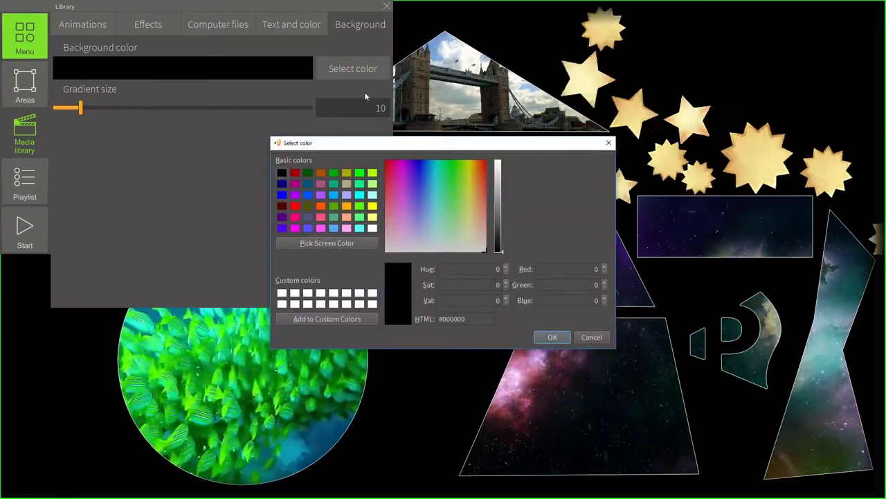
{"action": "mouse_move", "coordinate": [498, 208]}
{"action": "left_mouse_down"}
{"action": "mouse_move", "coordinate": [502, 185]}
{"action": "mouse_move", "coordinate": [503, 196]}
{"action": "left_mouse_up"}
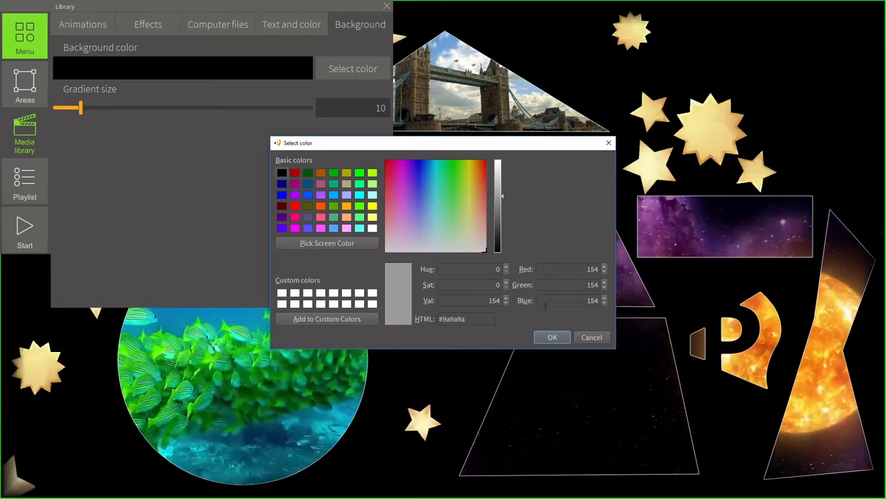
{"action": "left_click", "coordinate": [550, 338]}
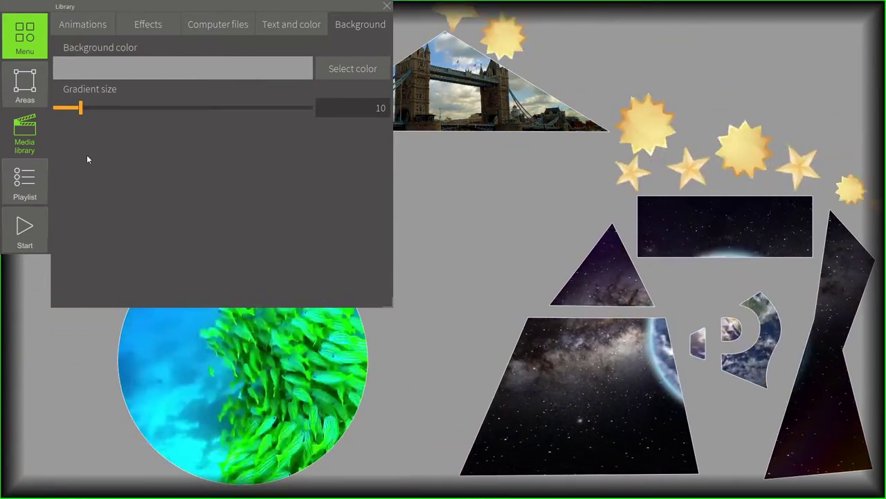
{"action": "mouse_move", "coordinate": [81, 108]}
{"action": "left_mouse_down"}
{"action": "mouse_move", "coordinate": [249, 112]}
{"action": "mouse_move", "coordinate": [78, 108]}
{"action": "mouse_move", "coordinate": [95, 109]}
{"action": "left_mouse_up"}
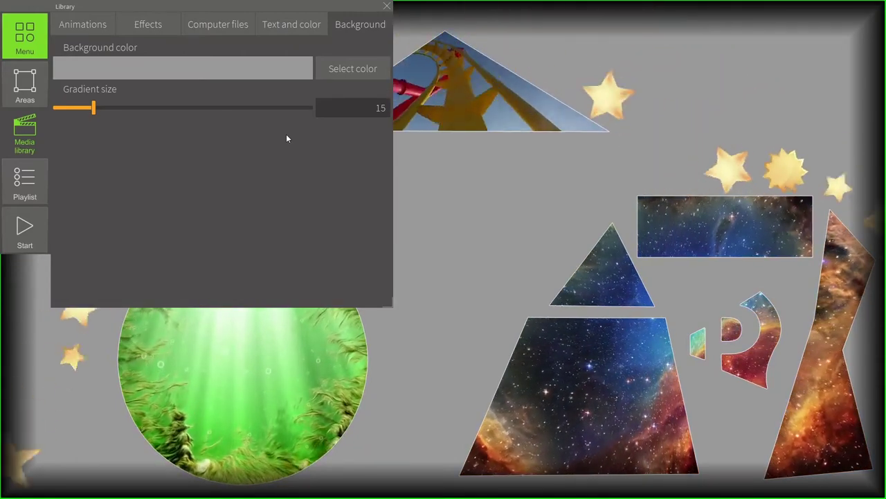
- Save the project to the Desktop as a project file named 123
{"action": "left_click", "coordinate": [35, 38]}
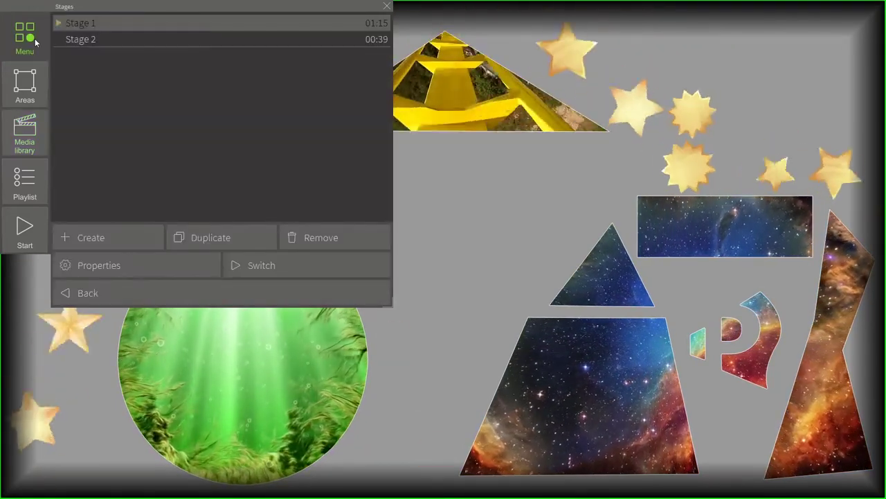
{"action": "left_click", "coordinate": [34, 38]}
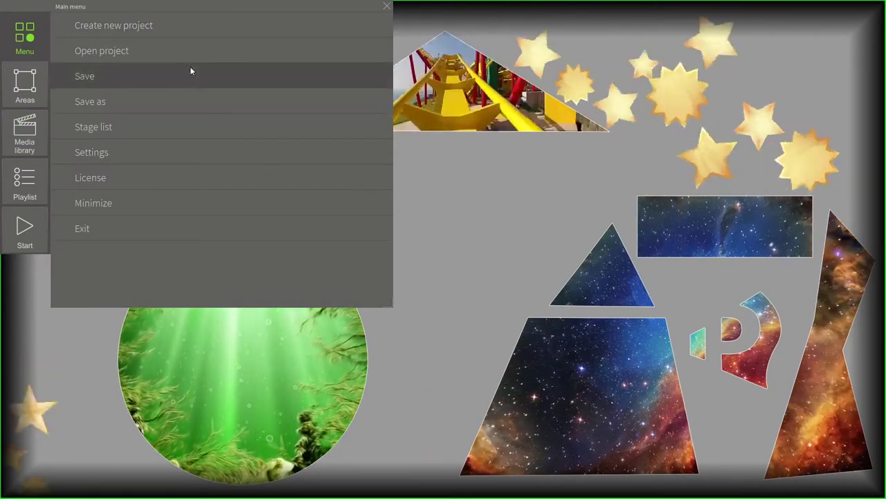
{"action": "left_click", "coordinate": [207, 78]}
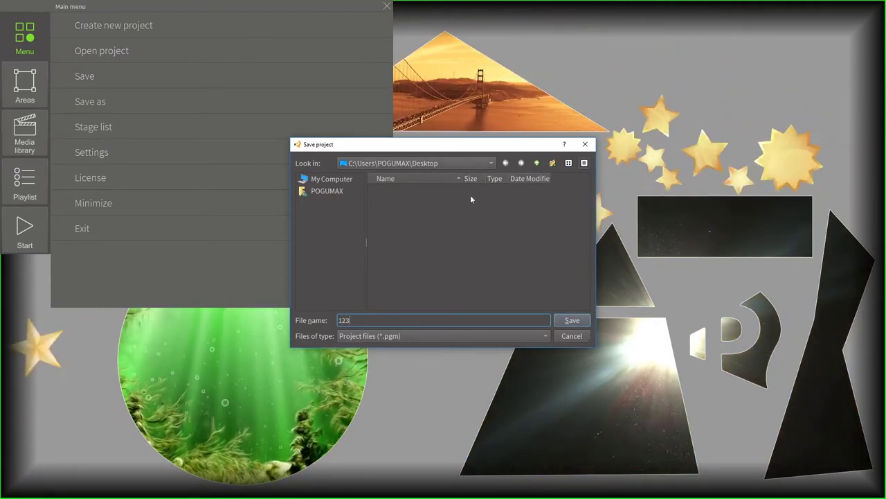
{"action": "left_click", "coordinate": [582, 320]}
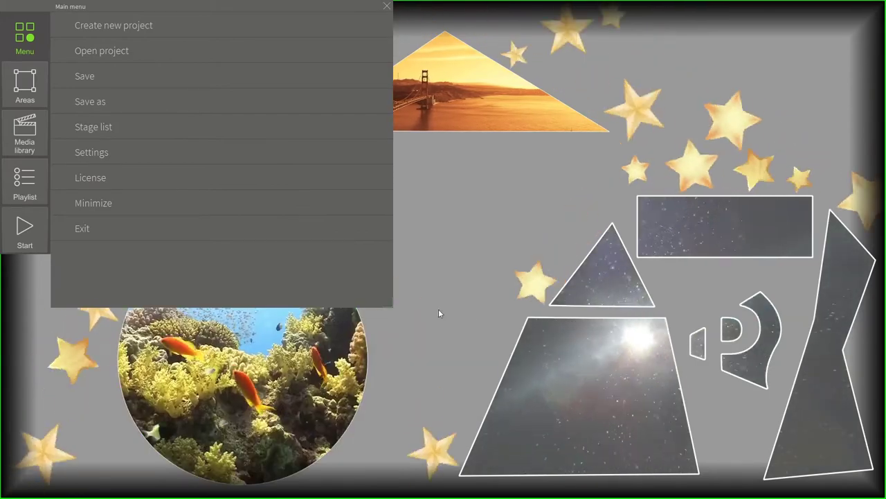
- Exit the program and confirm the exit
{"action": "left_click", "coordinate": [95, 229]}
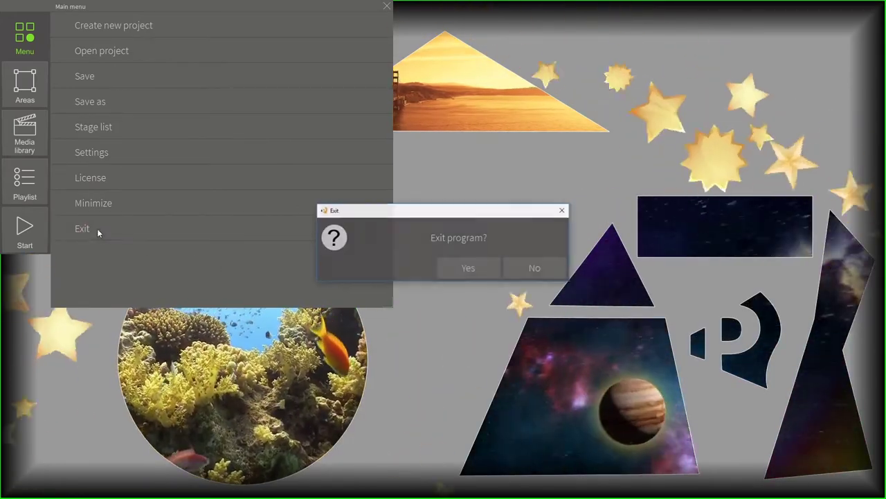
{"action": "left_click", "coordinate": [454, 268]}
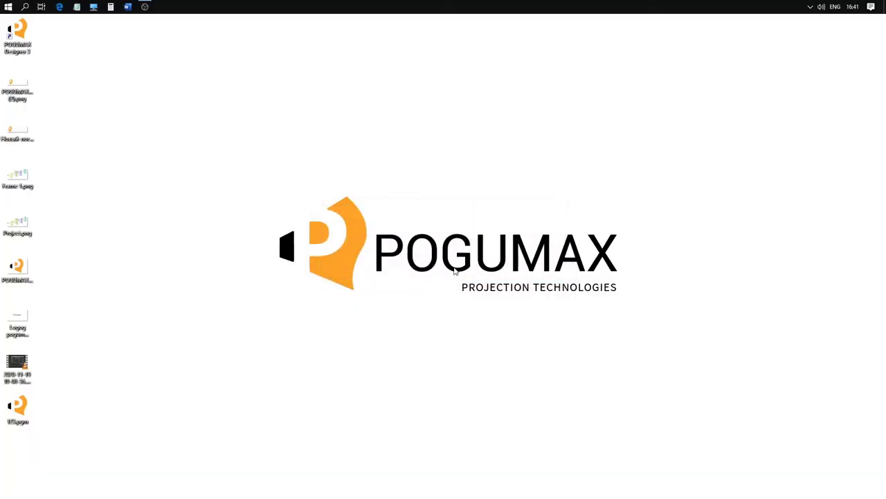